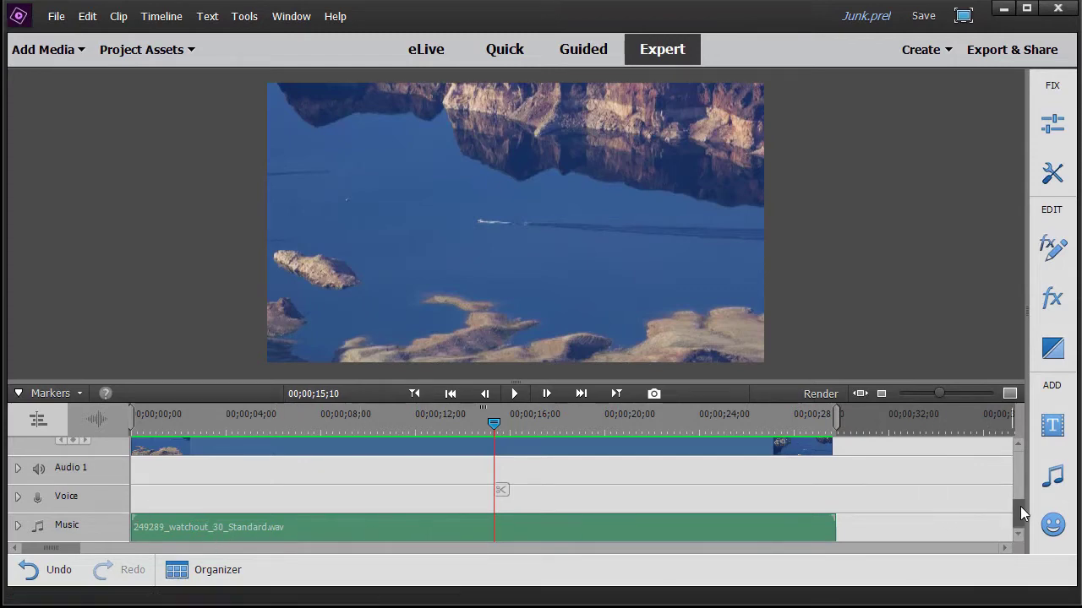
Scroll the timeline to show Video 1 and Video 2, then drag the playhead back to 00;00;00;00.
drag(1020, 506, 1023, 478)
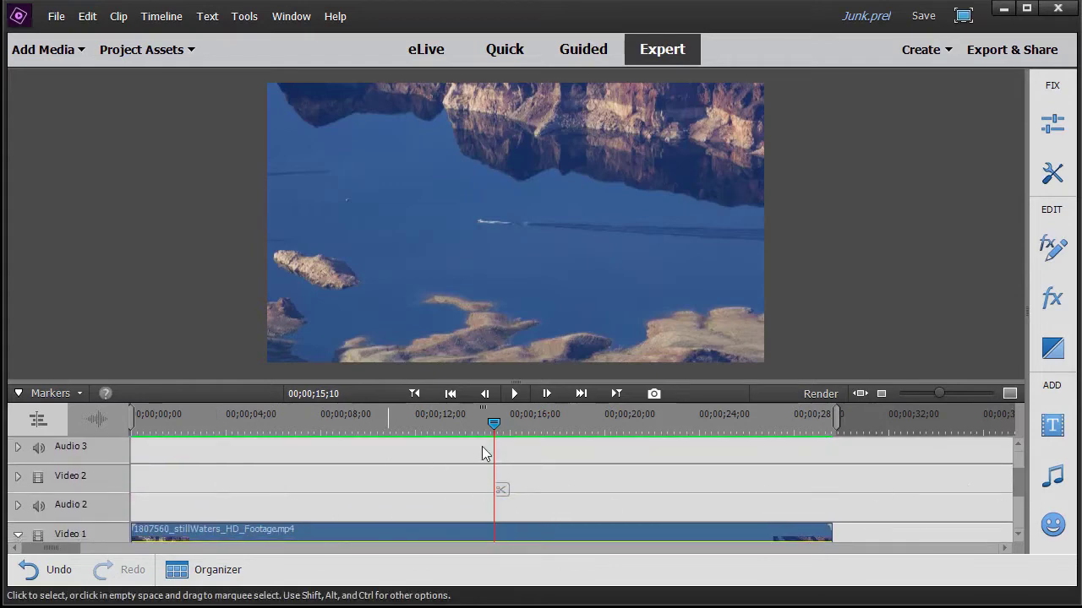
drag(494, 416, 72, 451)
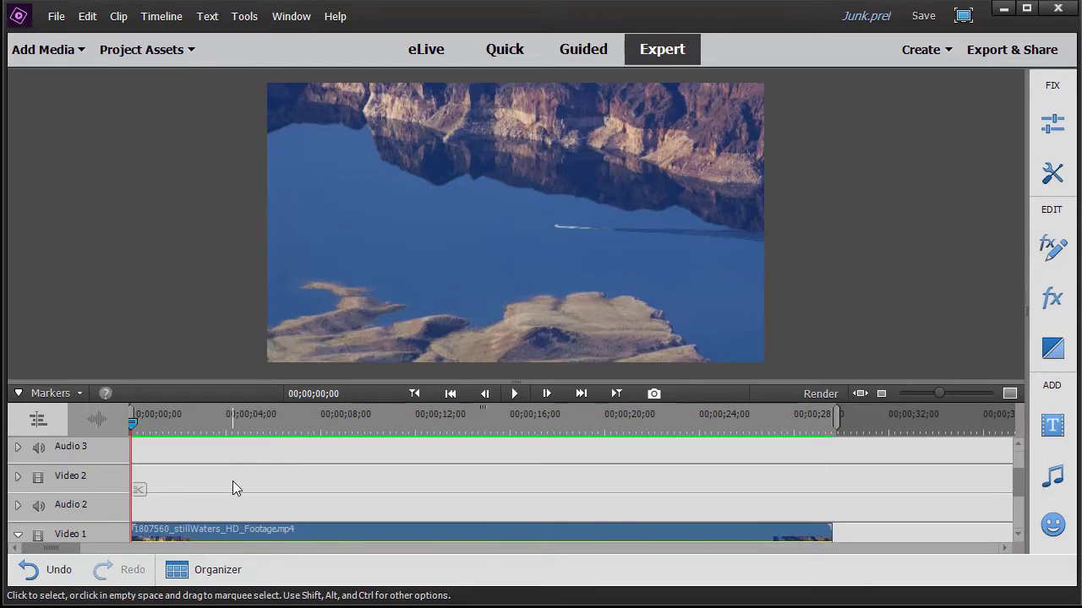
Create a Default Text title clip on Video 2 from the Text > New Text menu.
click(209, 24)
mouse_move(234, 34)
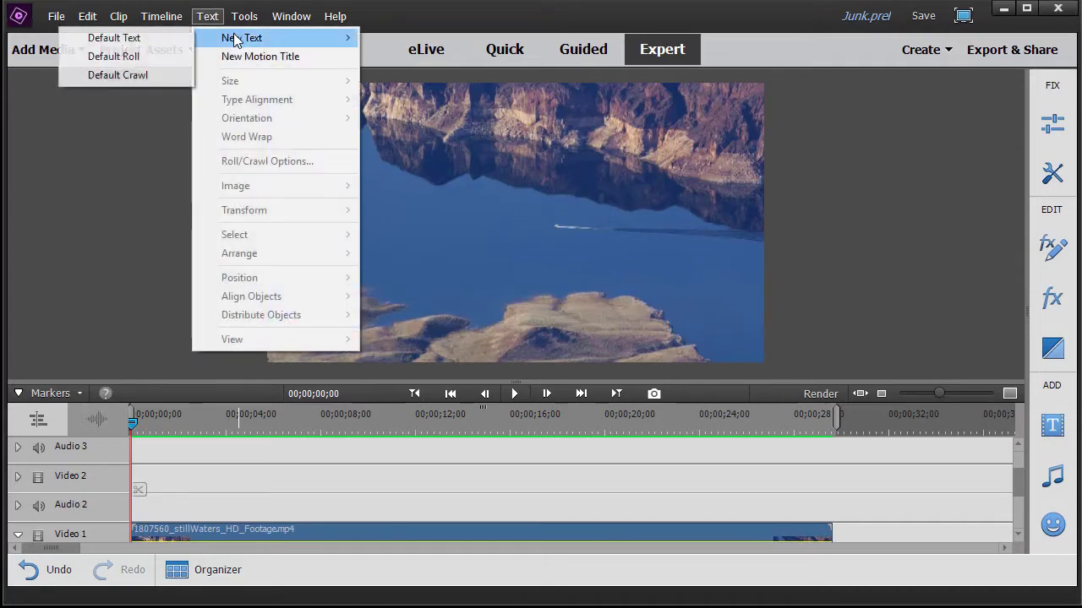
click(163, 40)
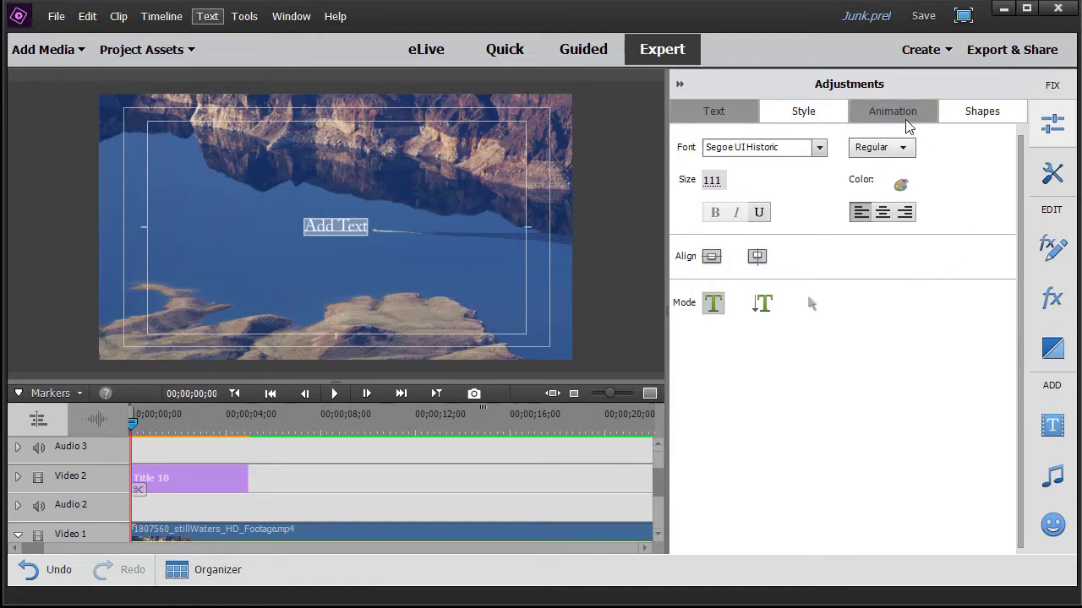
Apply the Adobe Garamond Black 90 style, enlarge the text to size 130, and move it left.
click(804, 108)
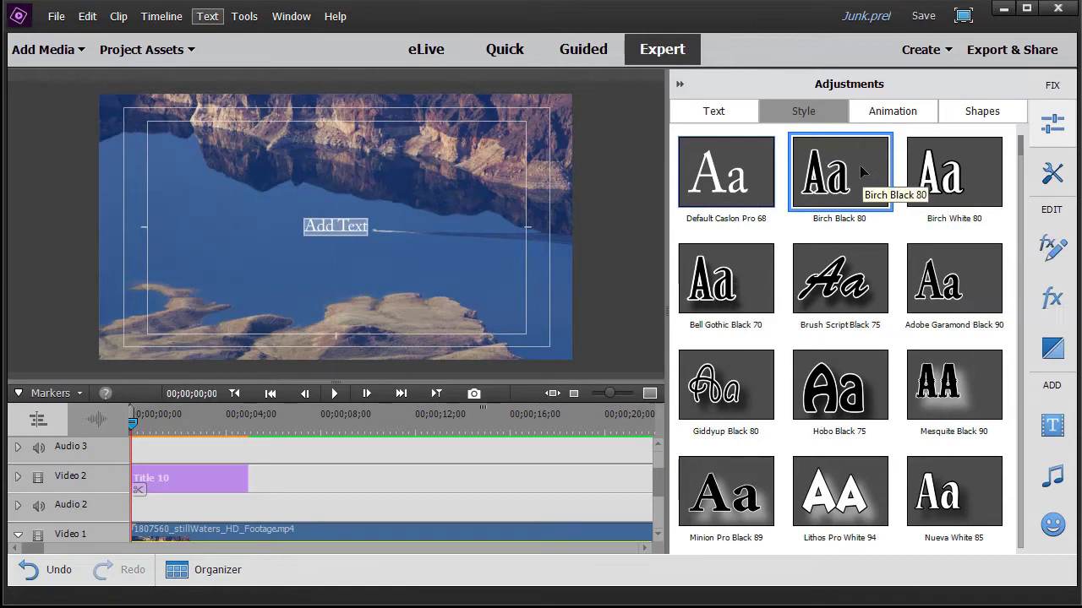
click(940, 281)
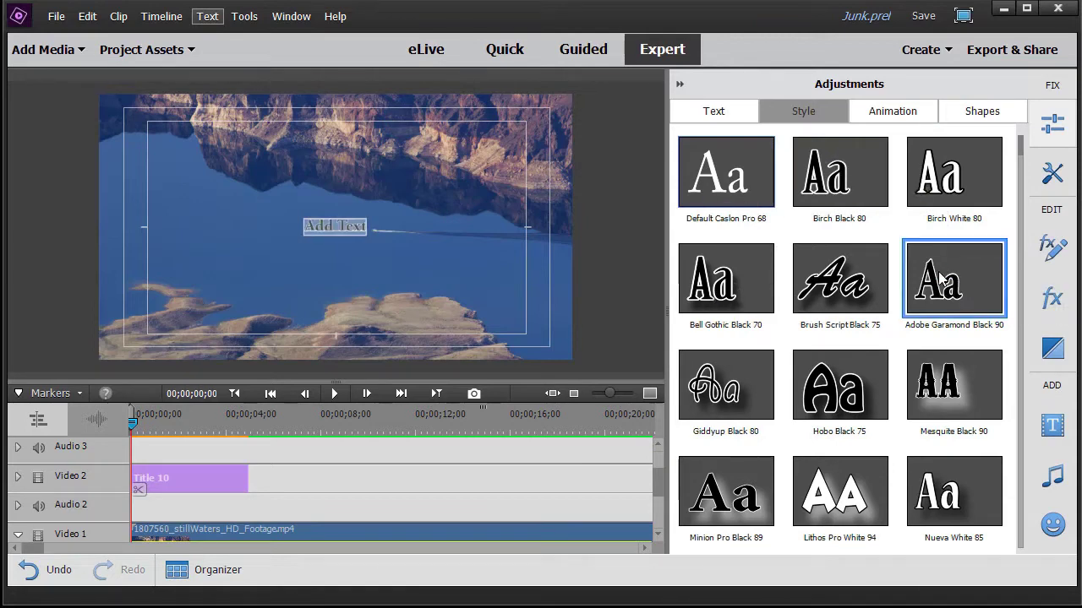
click(745, 116)
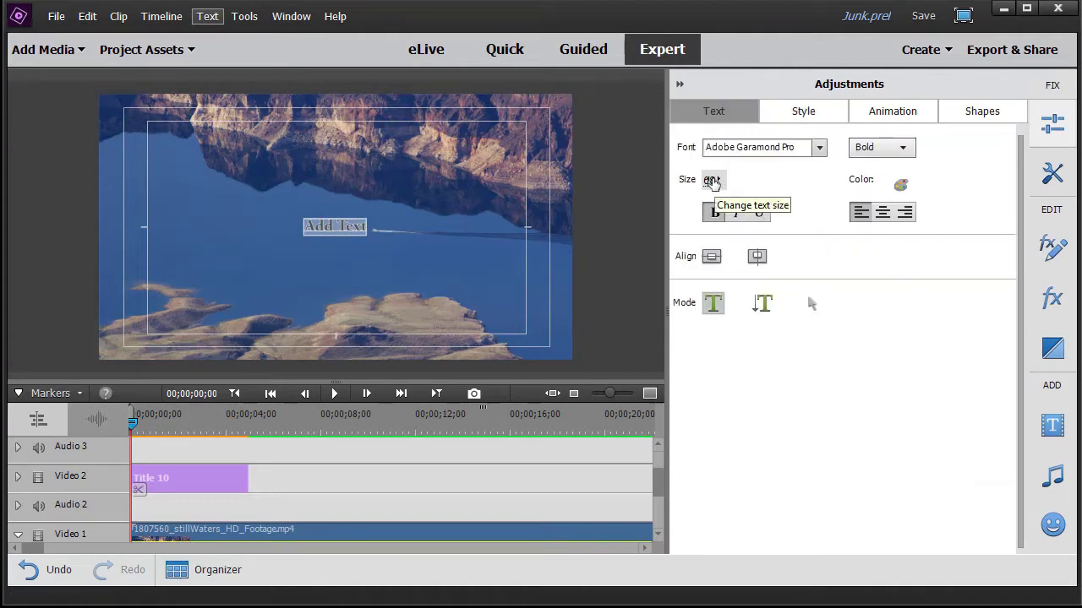
drag(710, 180, 764, 180)
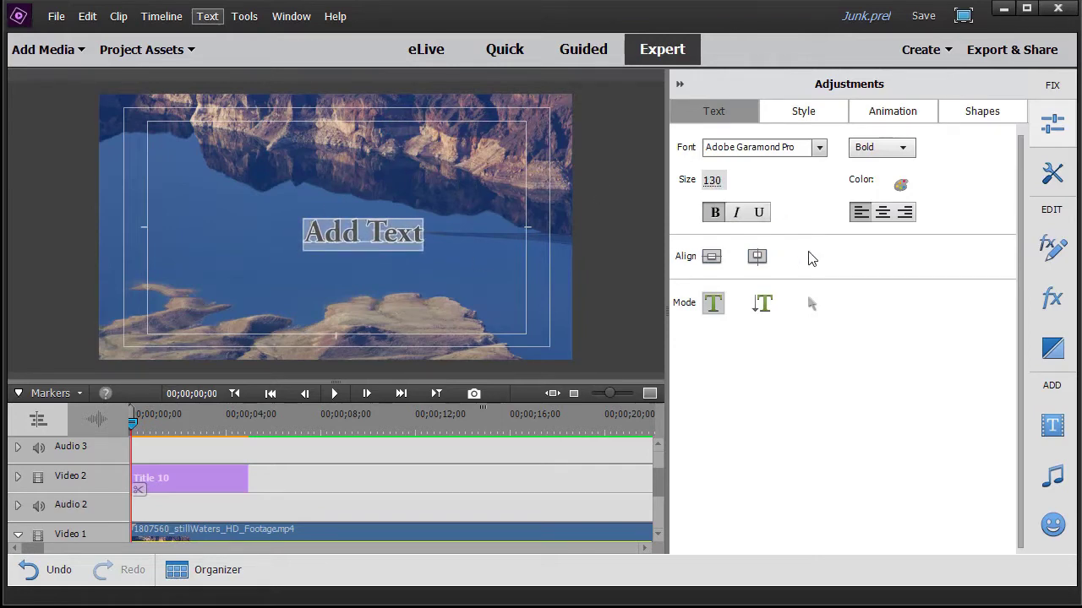
click(811, 304)
drag(357, 240, 205, 265)
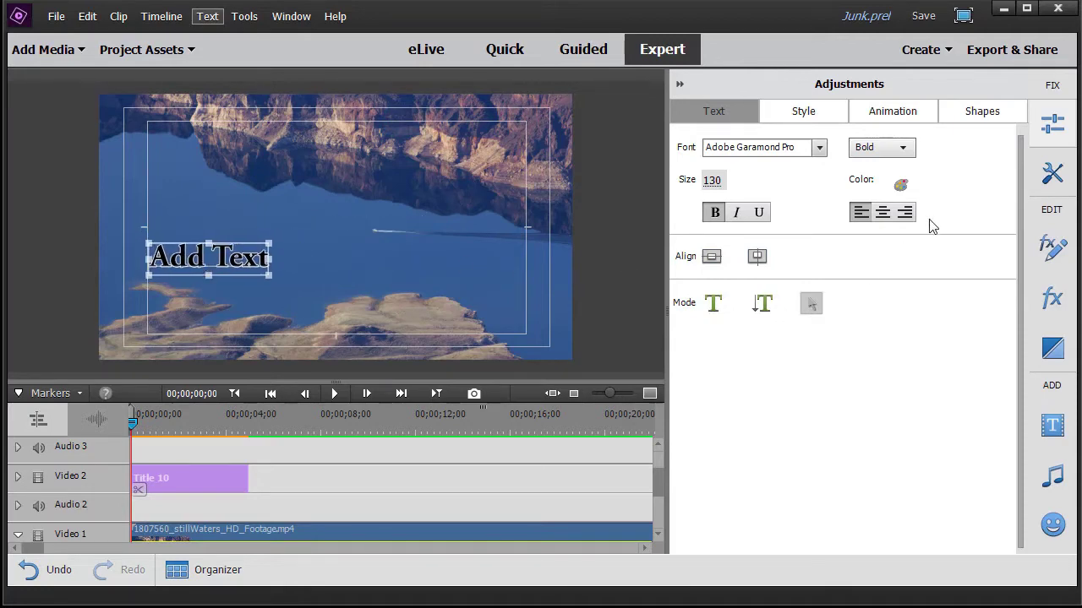
Change the title font to Gill Sans Condensed.
click(820, 148)
drag(963, 194, 960, 289)
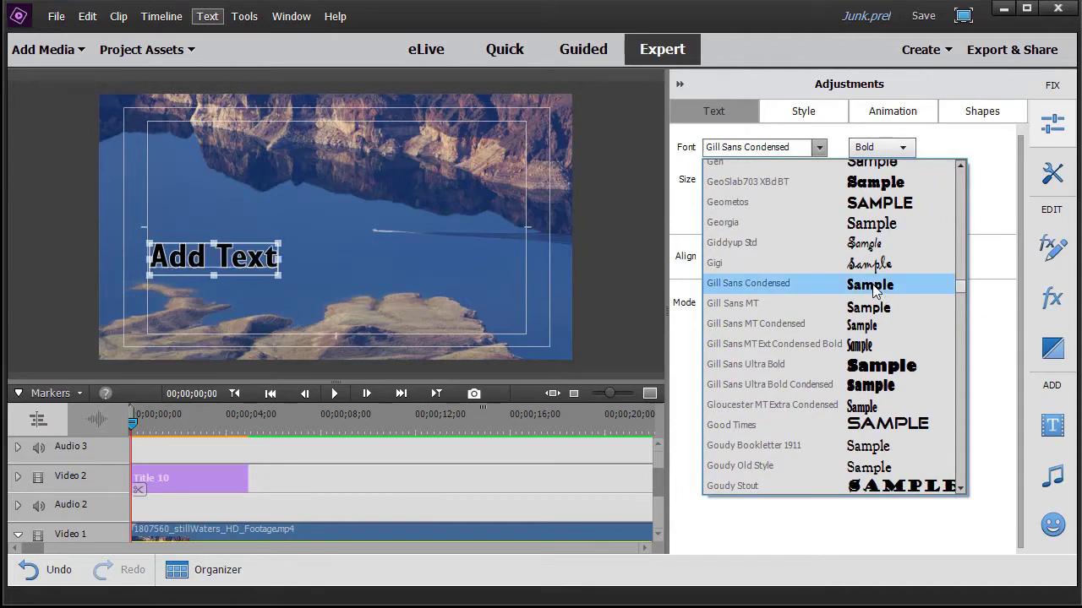
click(1001, 154)
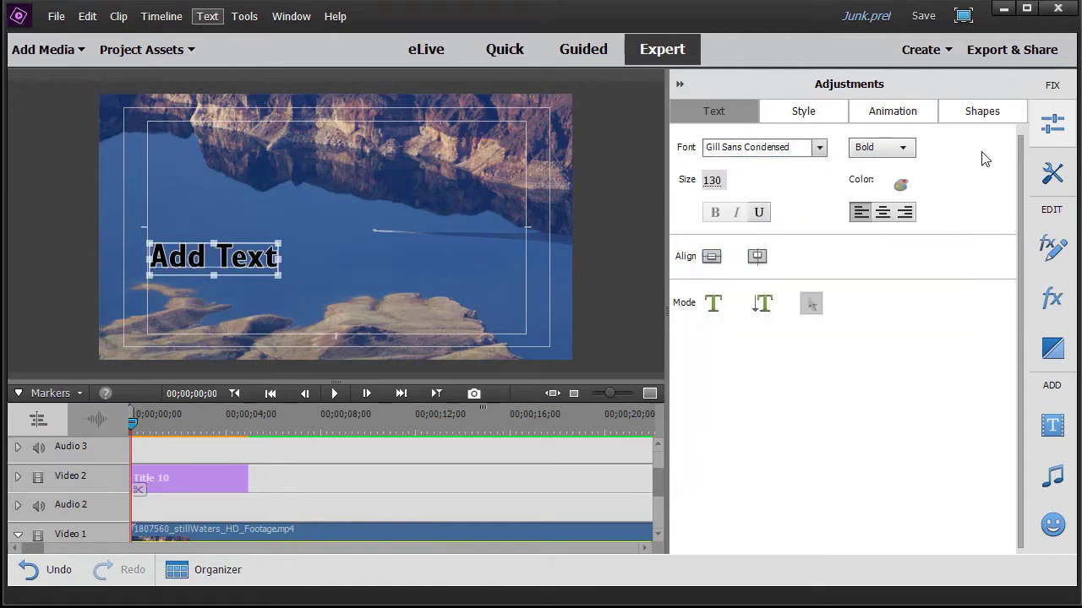
click(901, 185)
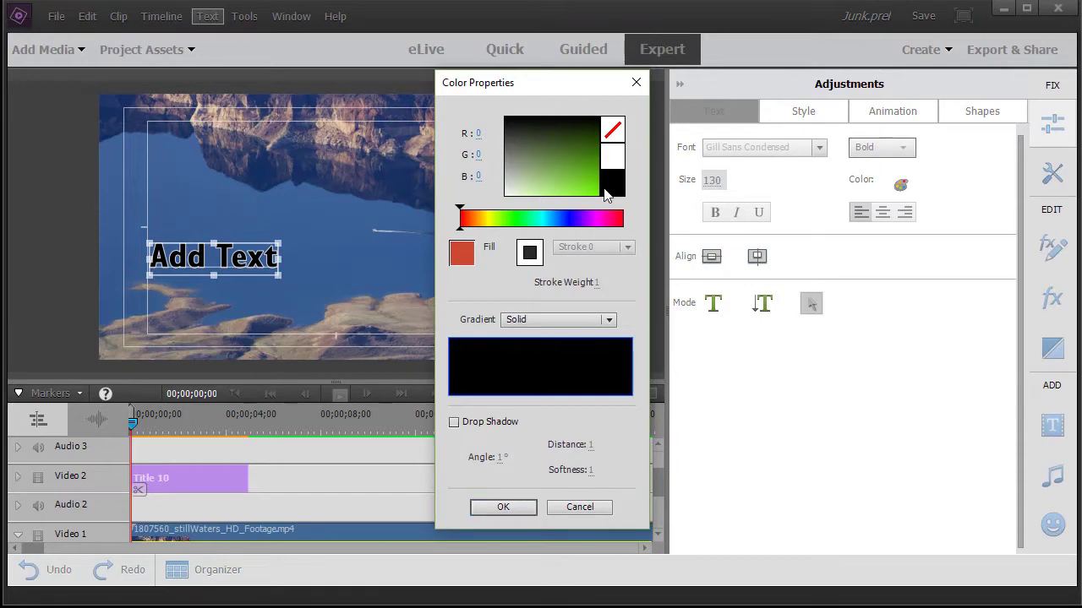
Give the title a white fill and a black stroke of weight 5.
click(622, 164)
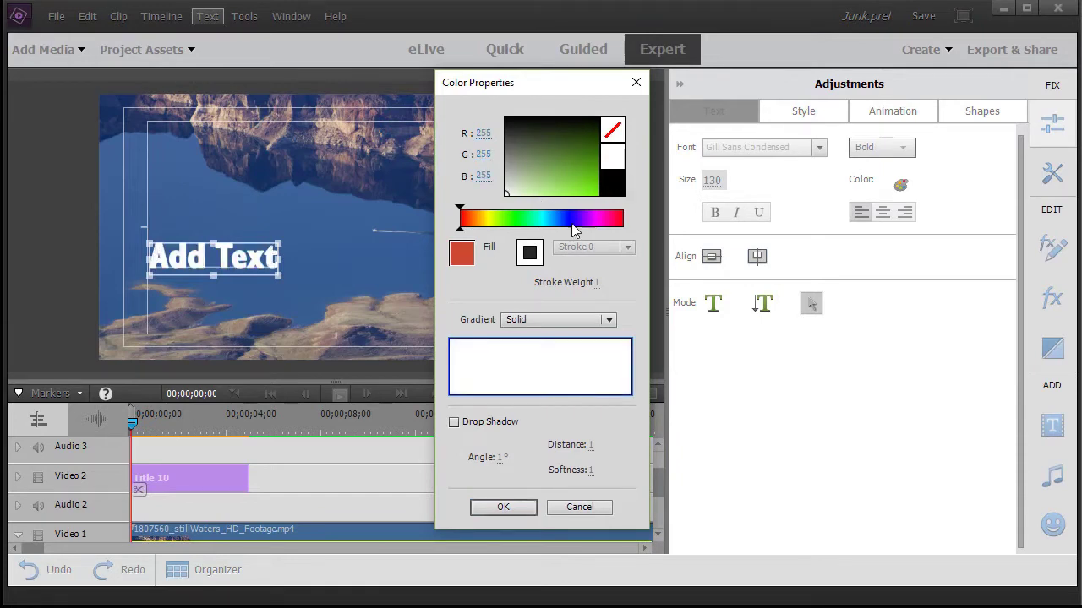
click(529, 253)
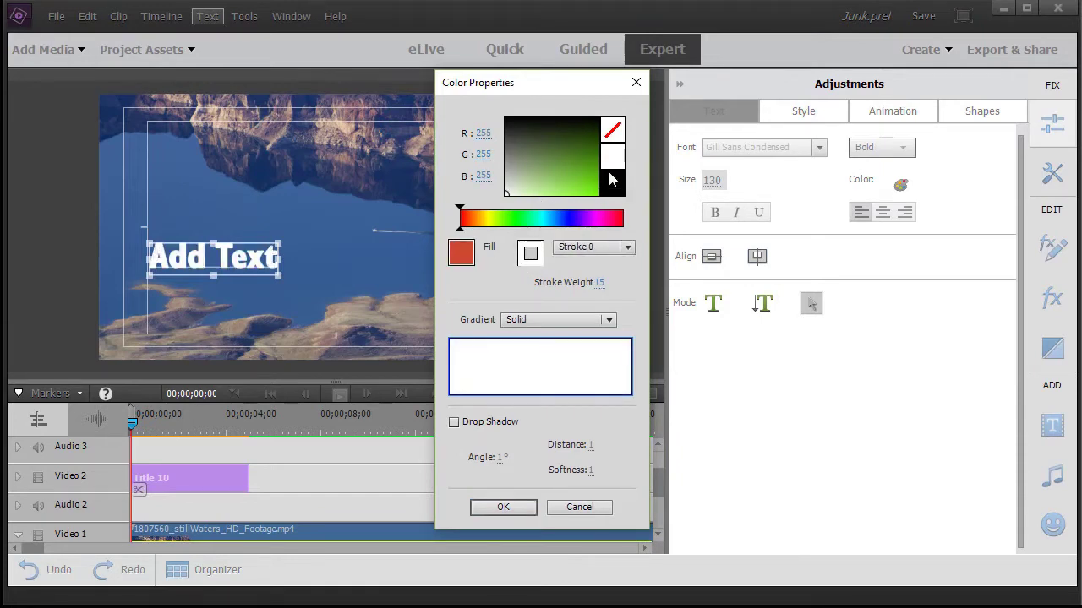
click(612, 186)
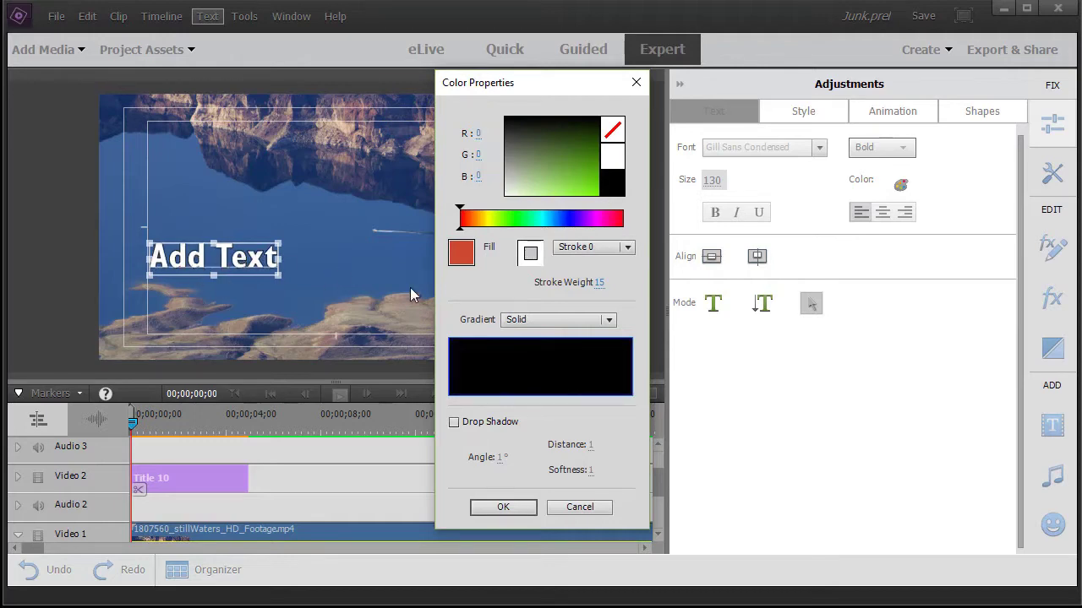
click(600, 284)
key(Down)
key(Down)
key(Down)
key(Down)
key(Down)
key(Down)
key(Down)
click(514, 509)
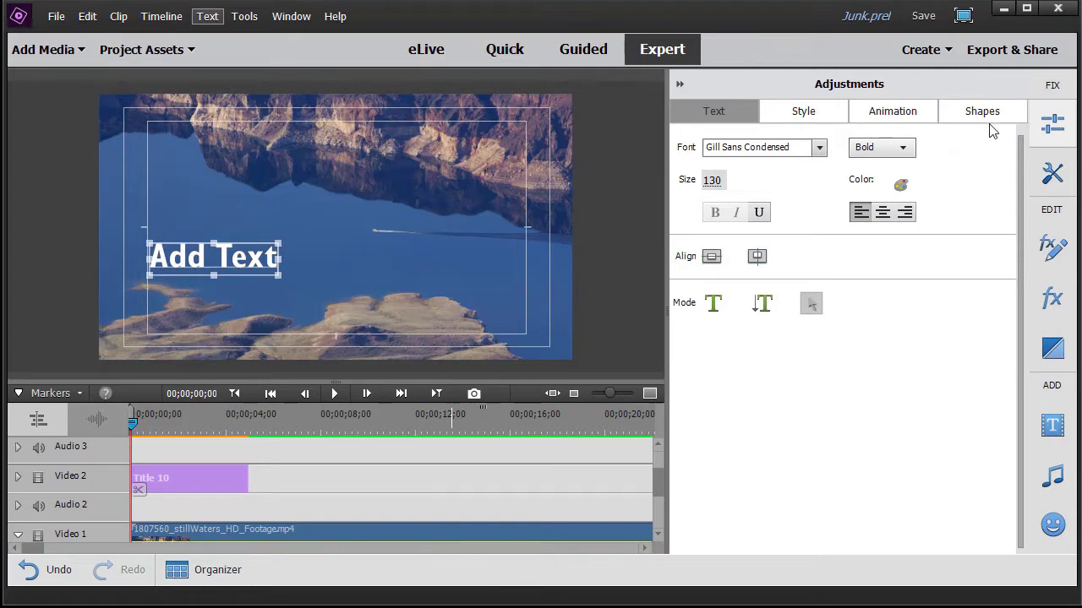
Apply the FadeInByCharacters text animation and close the title editor.
click(909, 112)
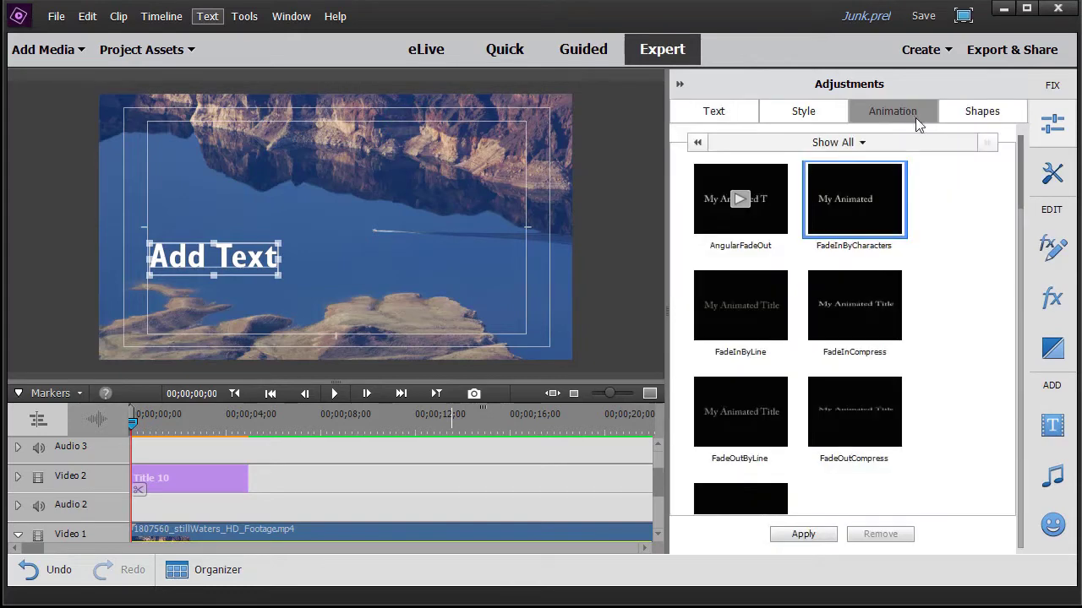
click(803, 534)
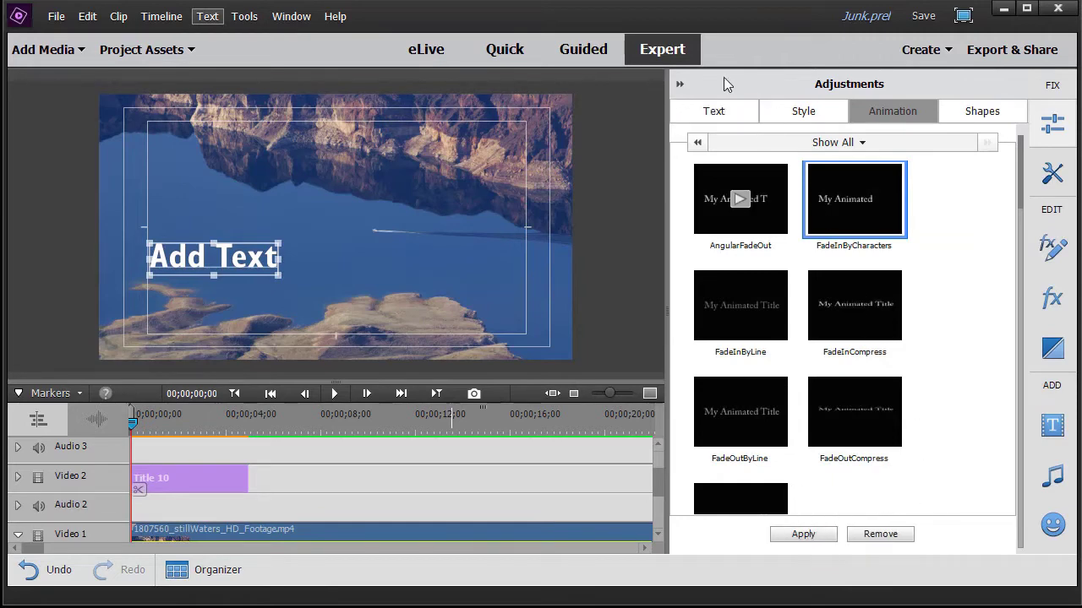
click(681, 86)
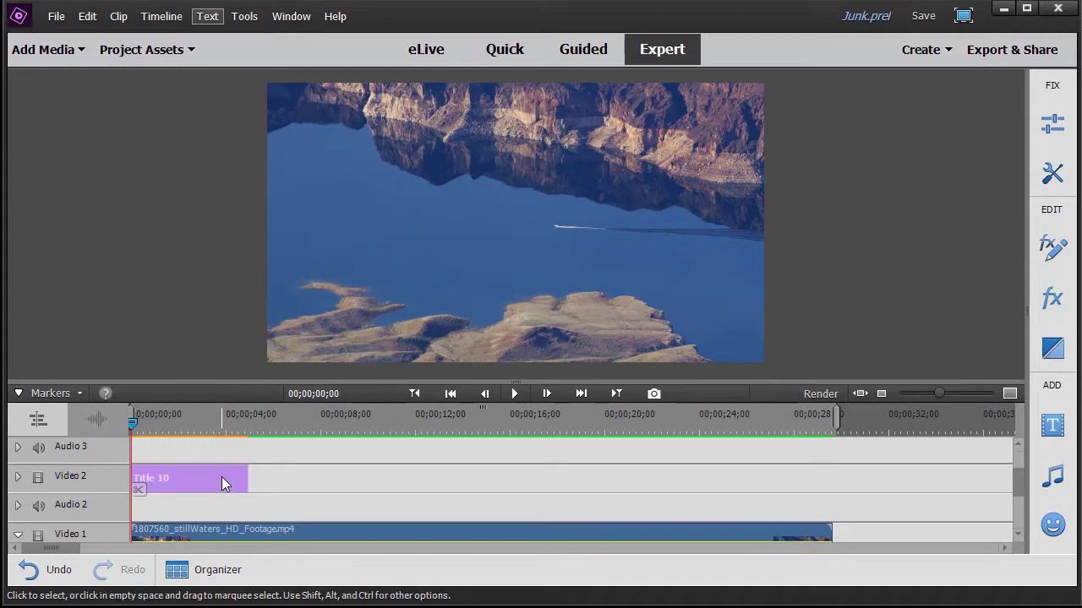
Delete the Title 10 clip from the timeline and show the Project Assets panel.
key(Delete)
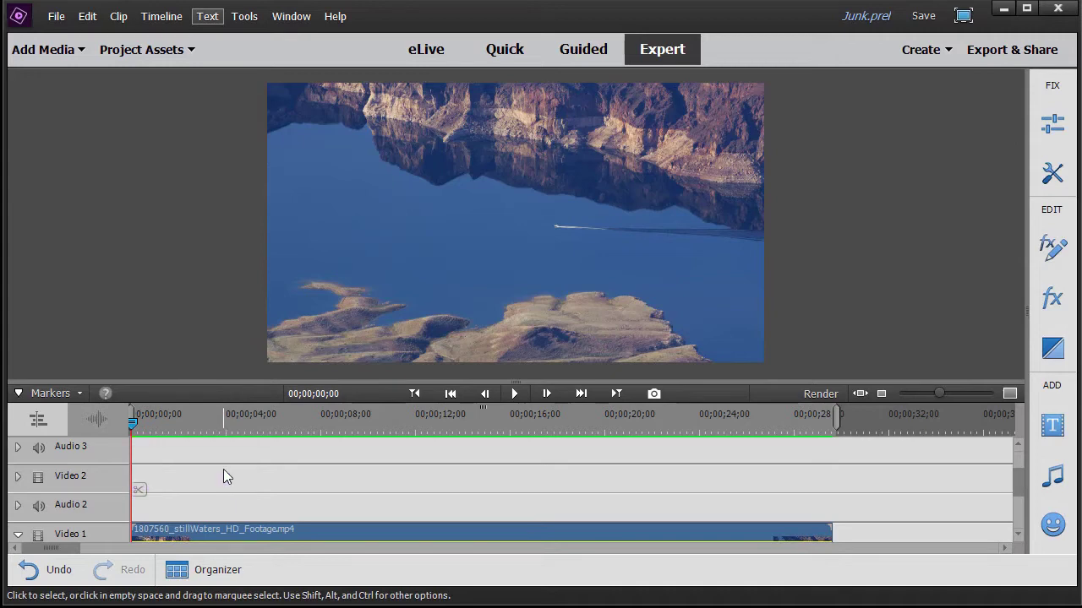
click(192, 51)
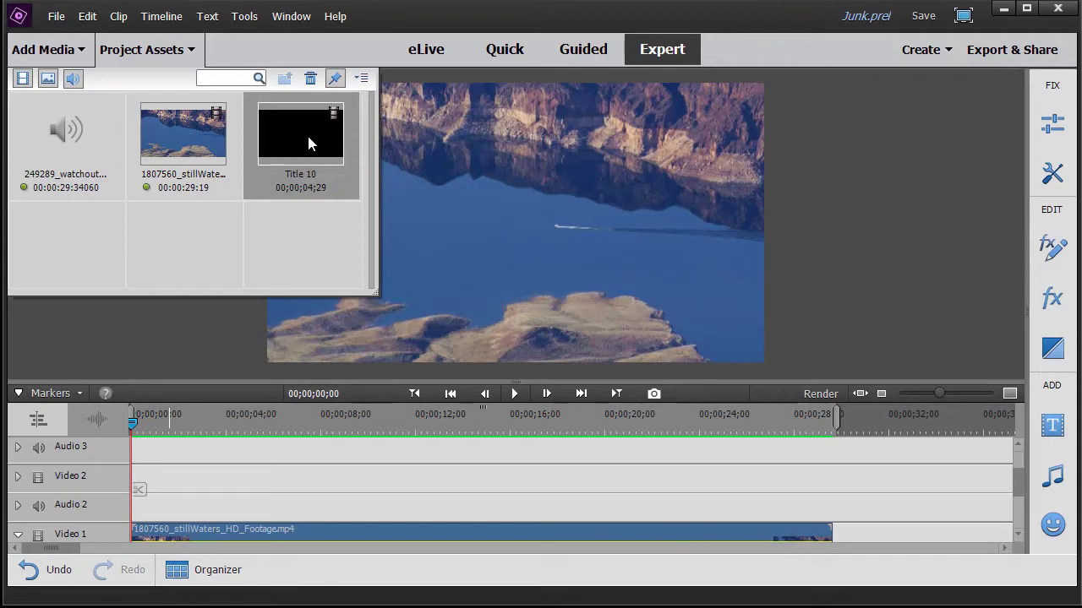
Drag Title 10's out point so its duration becomes 00;00;08;00, then close the preview.
double_click(305, 136)
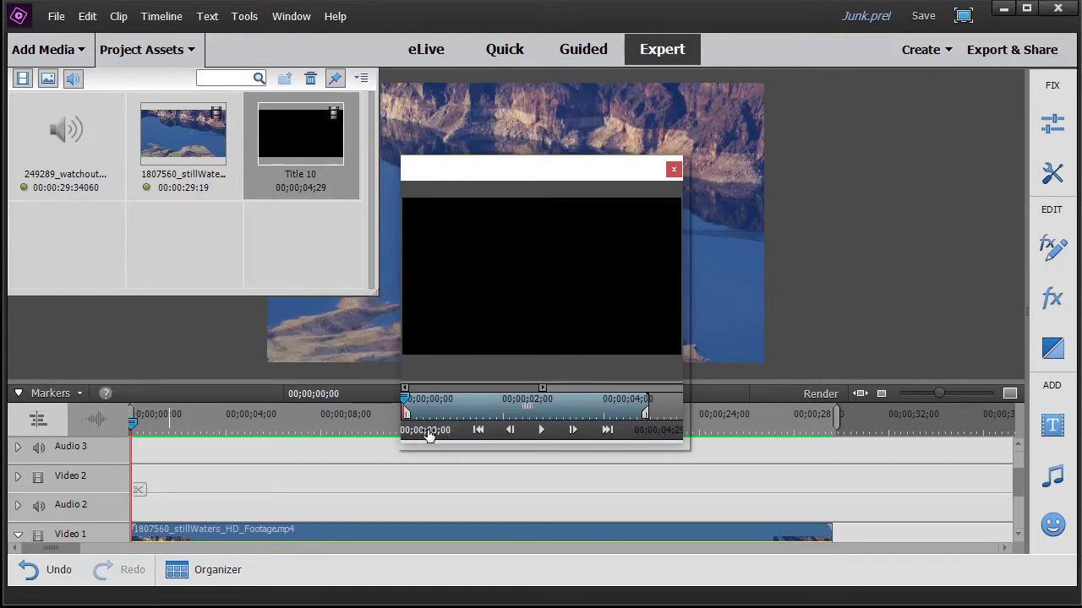
click(648, 415)
drag(646, 414, 596, 423)
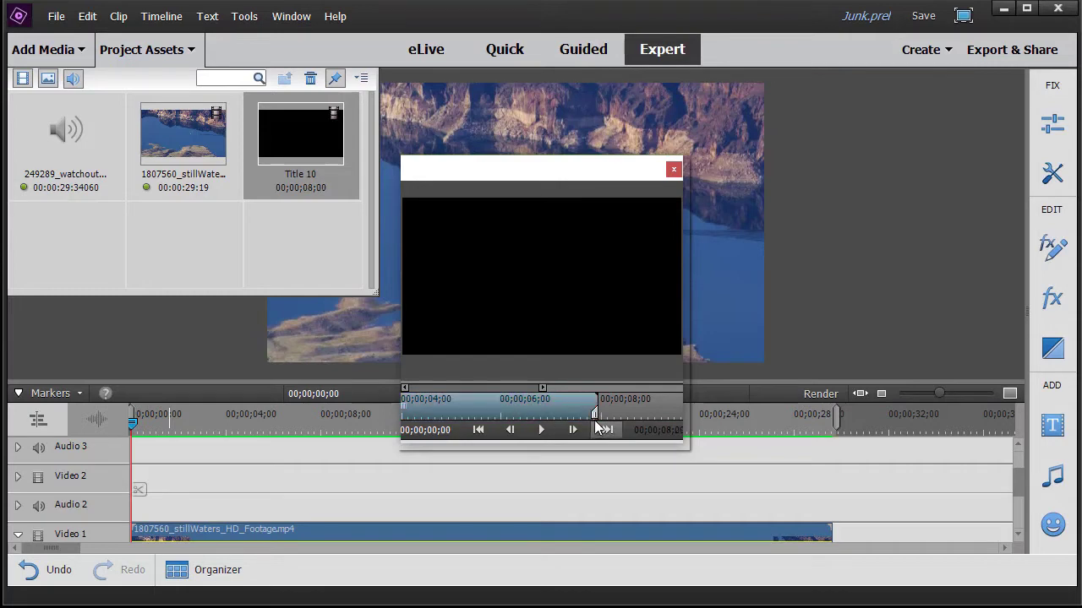
click(675, 169)
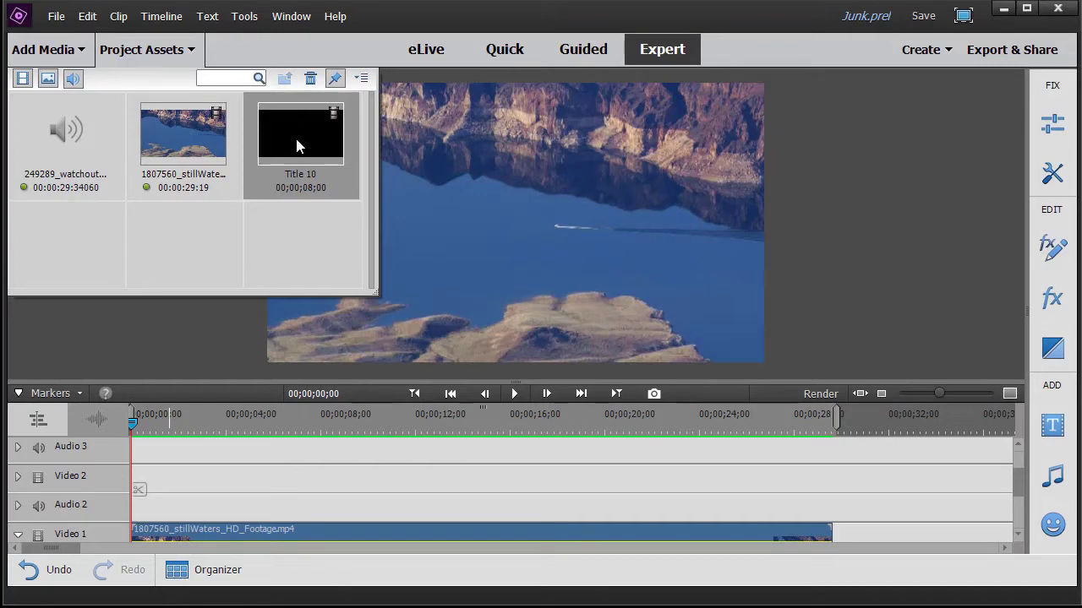
Copy the Title 10 asset and paste it twice into Project Assets.
right_click(297, 143)
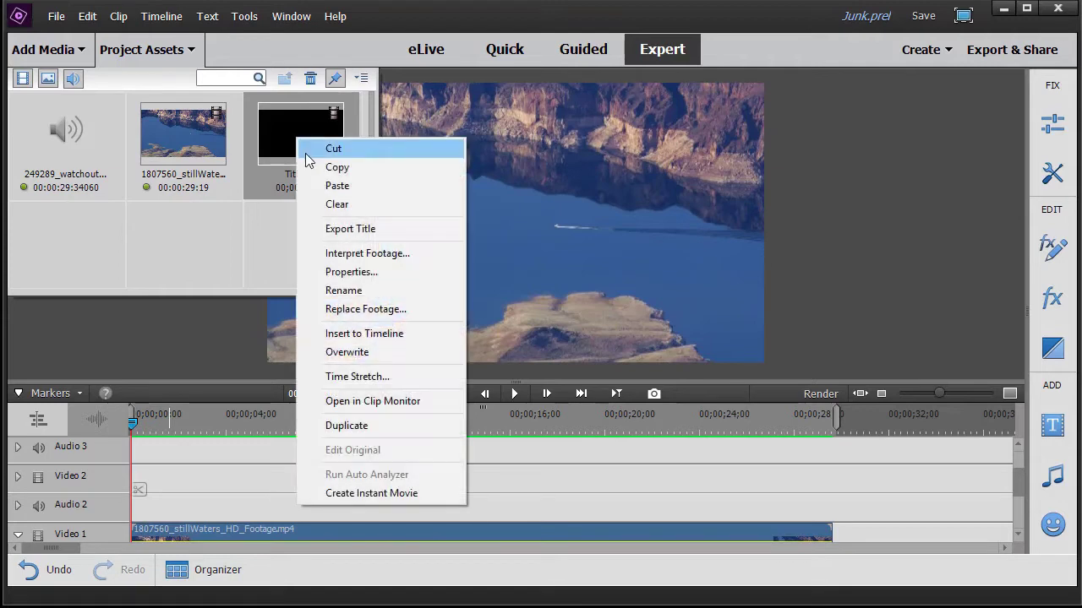
click(331, 164)
right_click(50, 223)
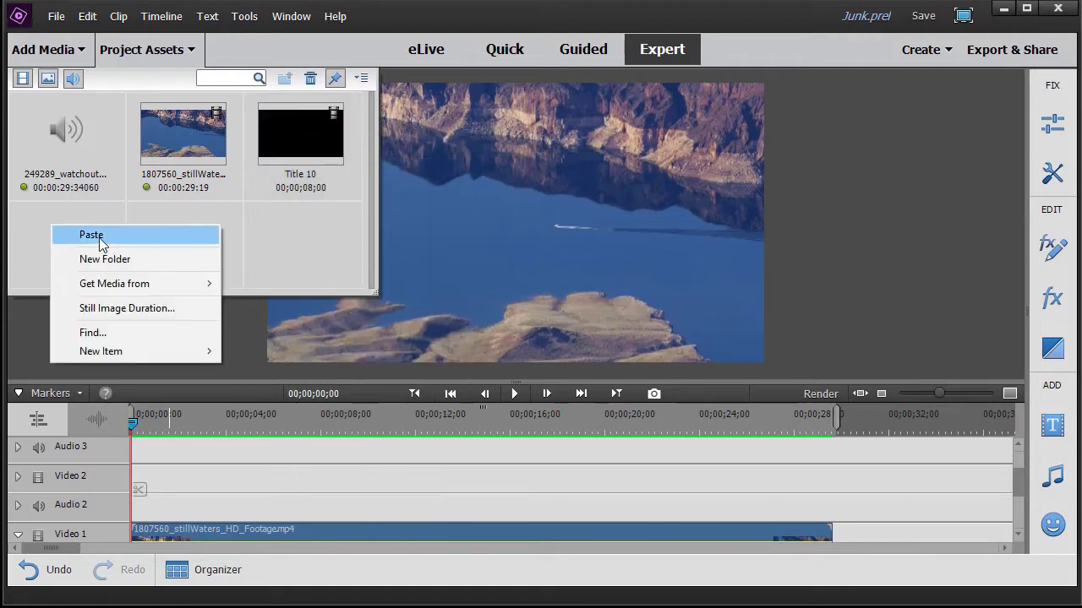
click(102, 239)
right_click(182, 222)
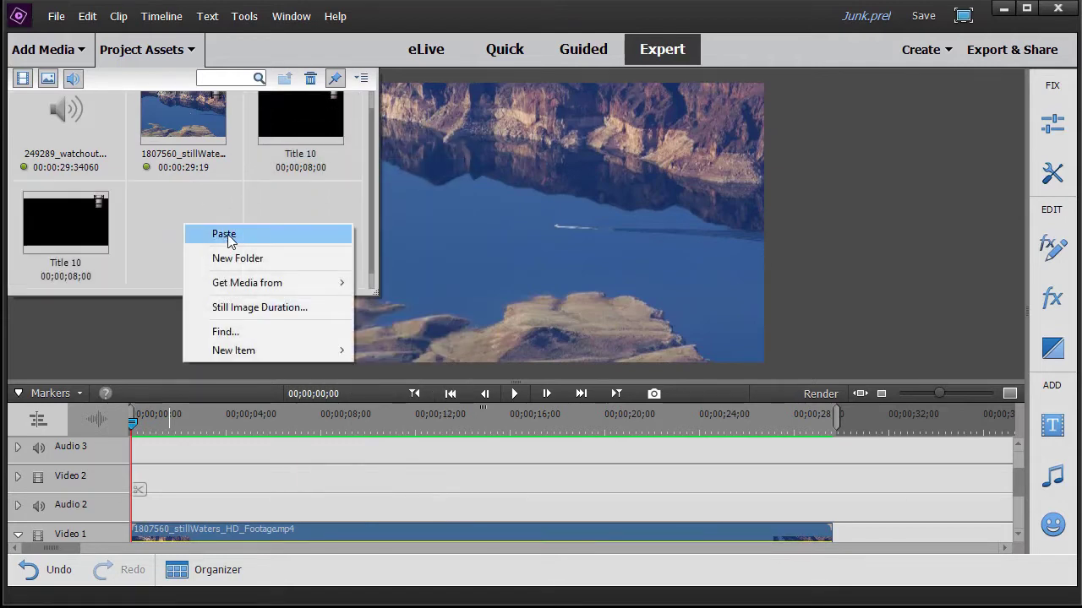
click(224, 236)
Rename the three title assets with the three actors' surnames.
right_click(306, 135)
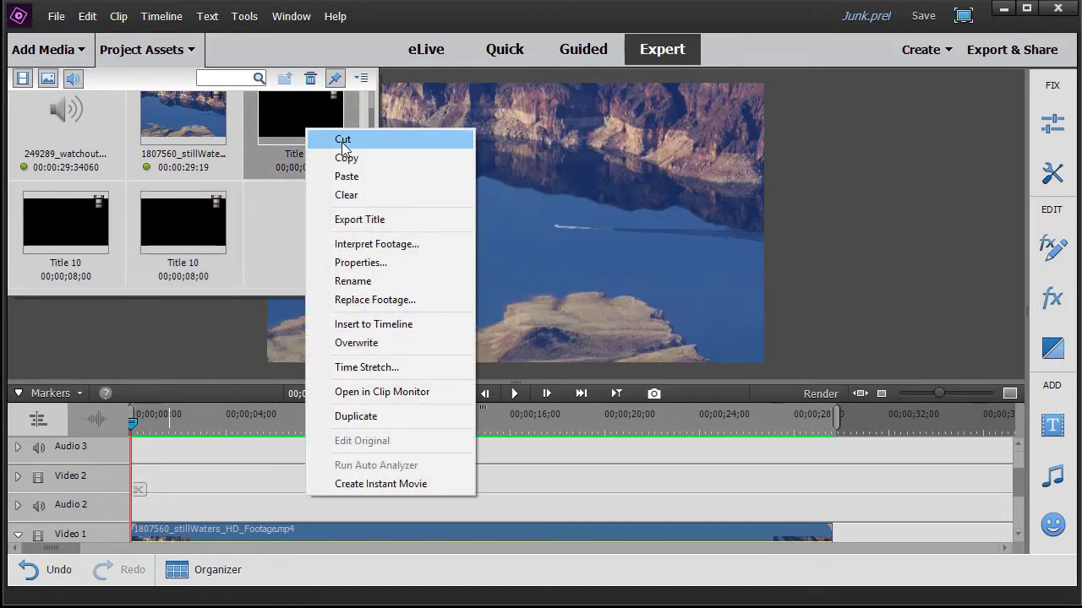
click(362, 284)
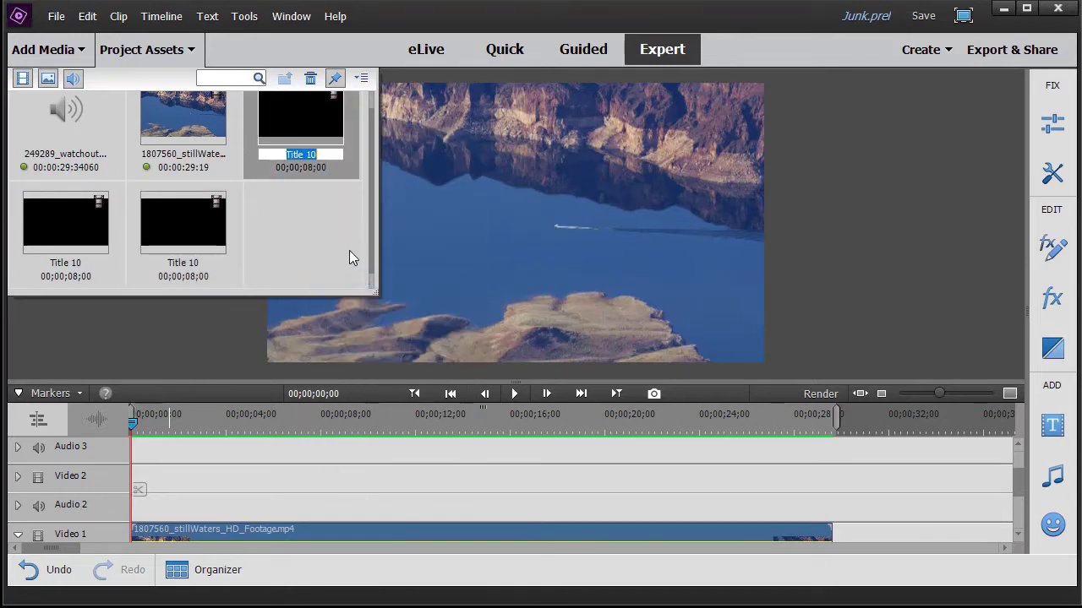
text(Ford)
right_click(60, 227)
click(131, 374)
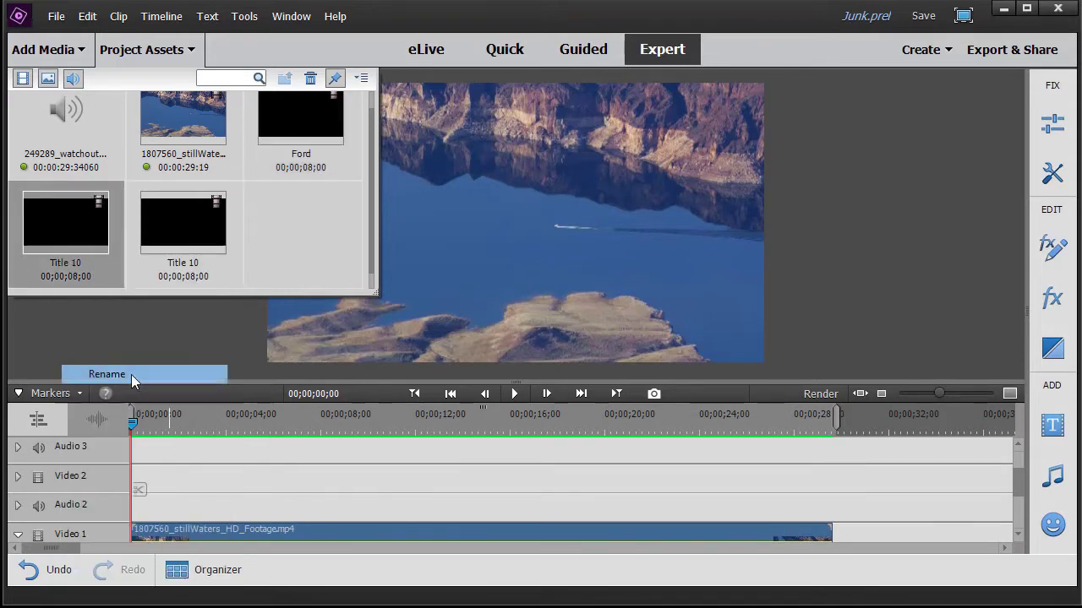
text(Jack)
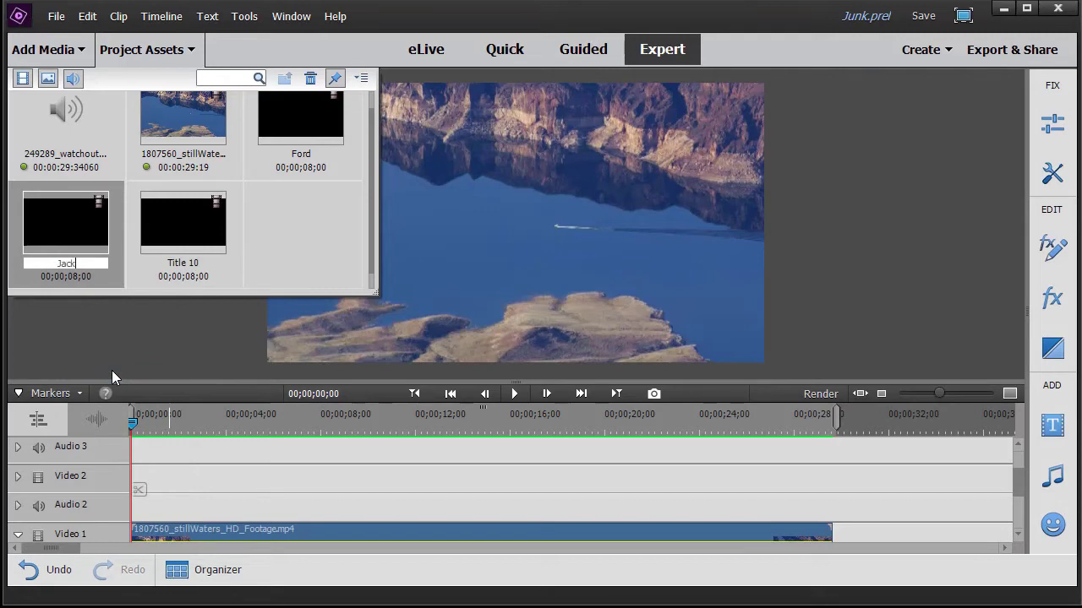
text(son)
right_click(212, 217)
click(302, 372)
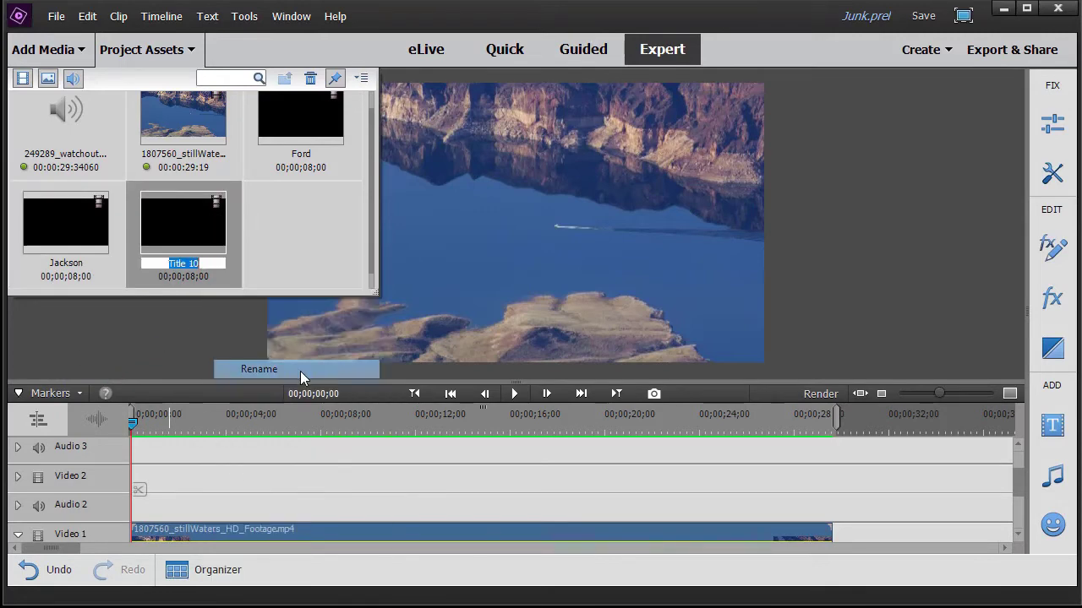
text(Wats)
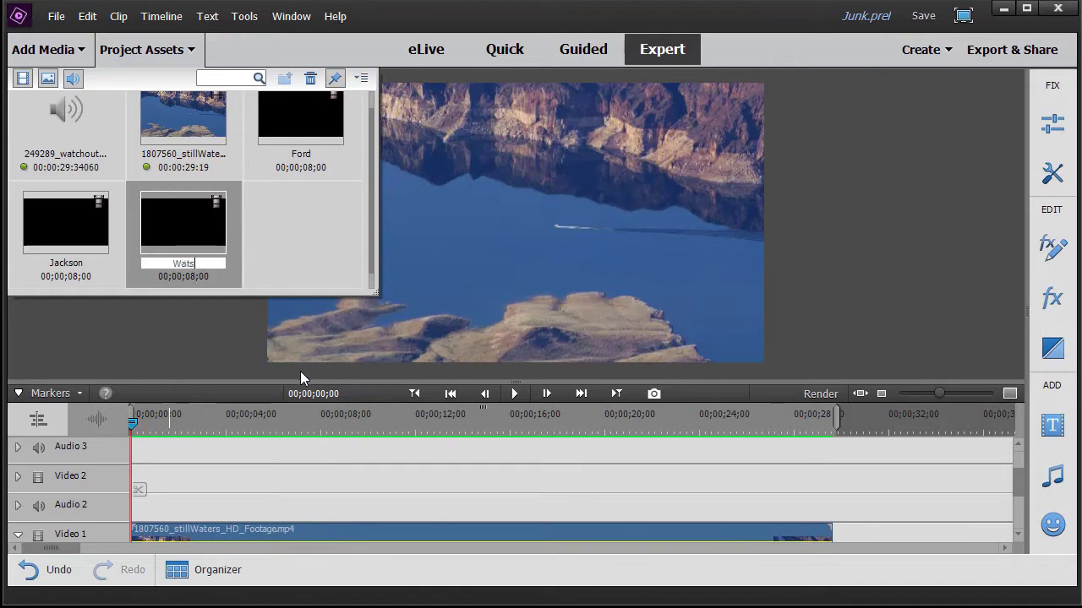
text(on)
click(334, 209)
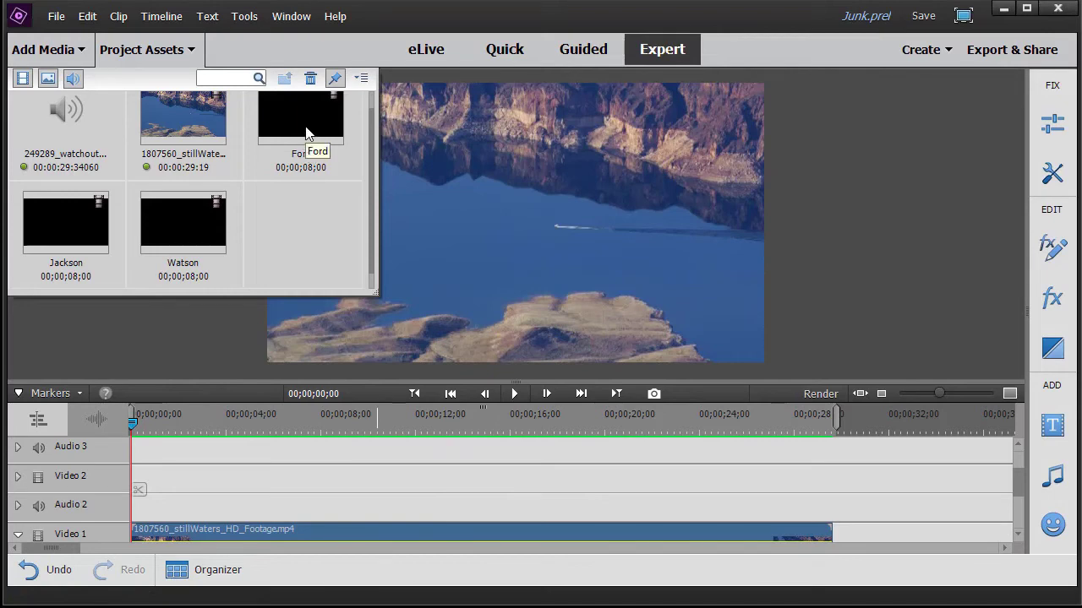
Place the three actor titles back to back on Video 2 from the start.
drag(305, 134, 127, 477)
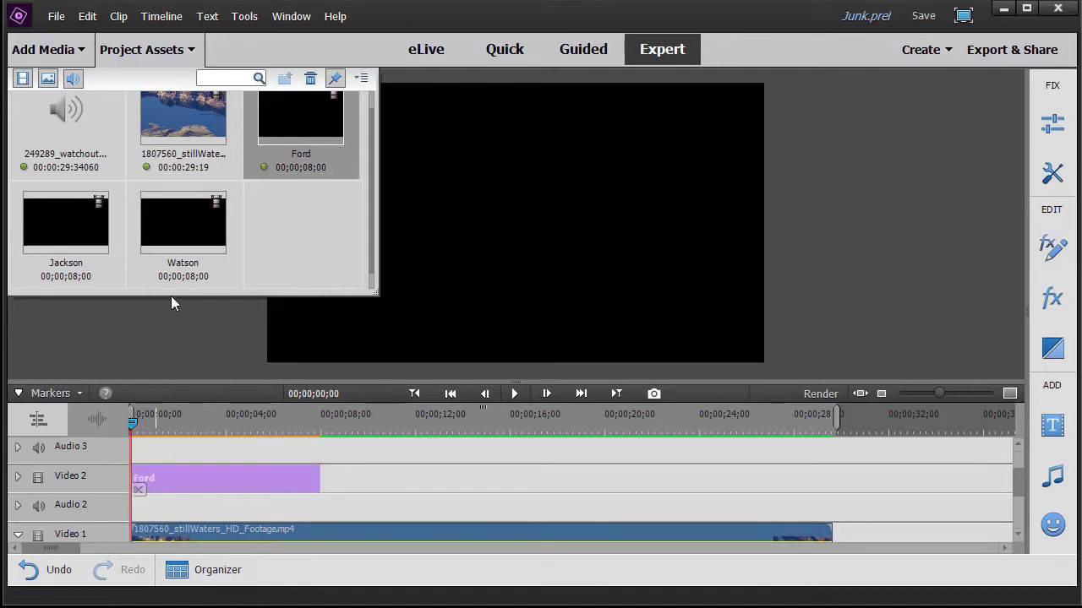
drag(186, 230, 323, 480)
drag(92, 234, 511, 501)
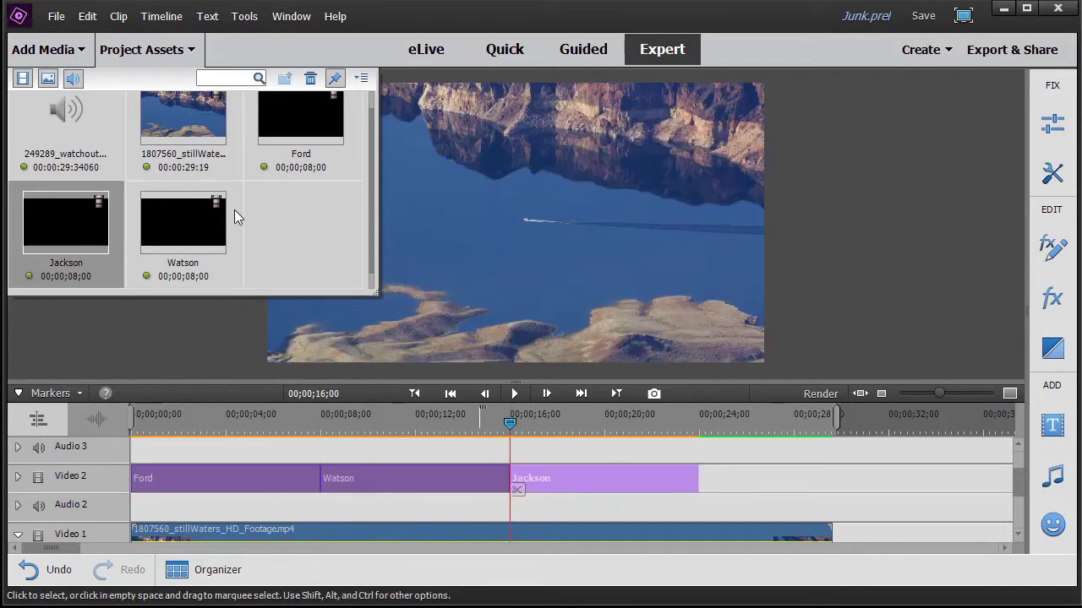
click(165, 51)
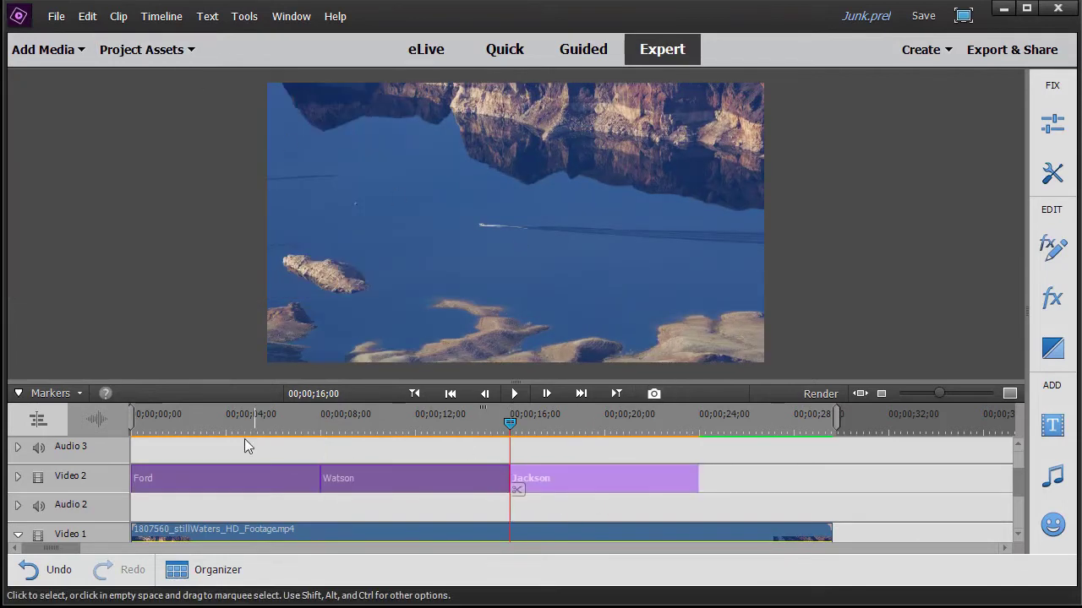
Replace the first title's placeholder text with the actor's full name.
double_click(232, 474)
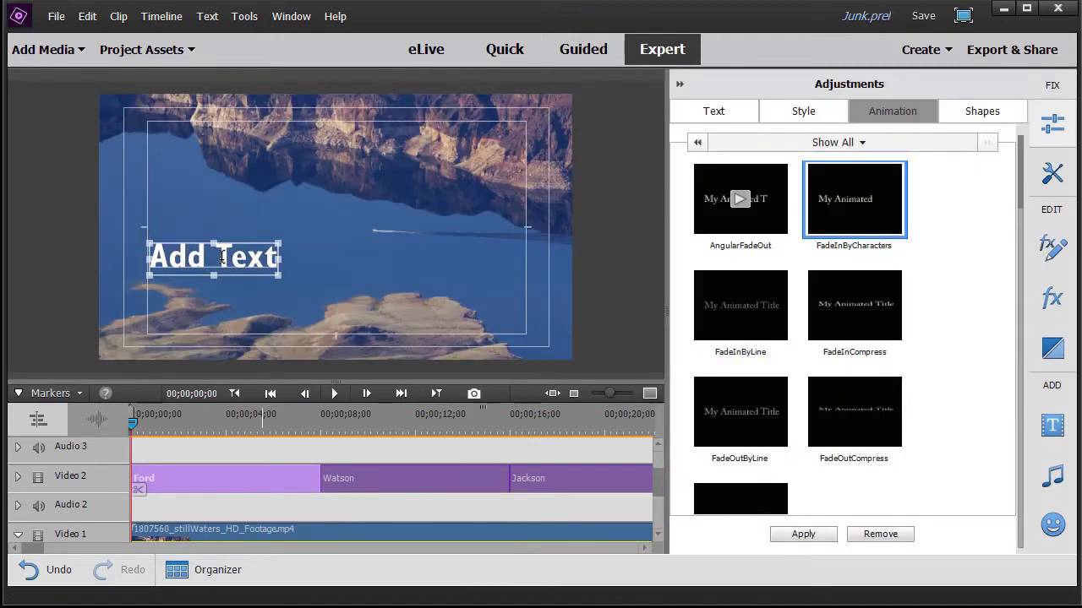
click(221, 256)
key(ctrl+a)
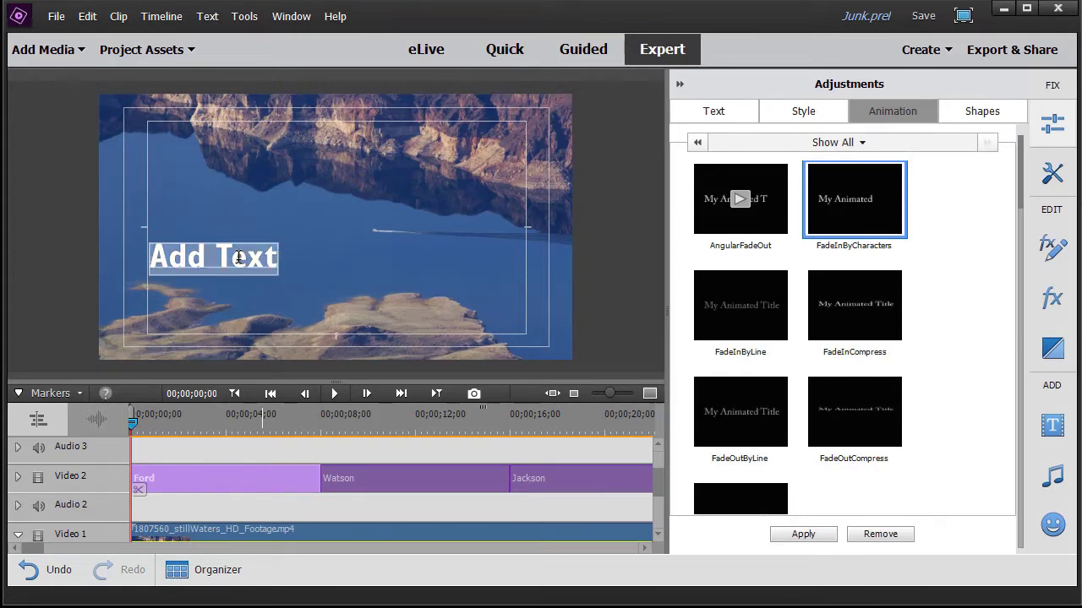
text(Harr)
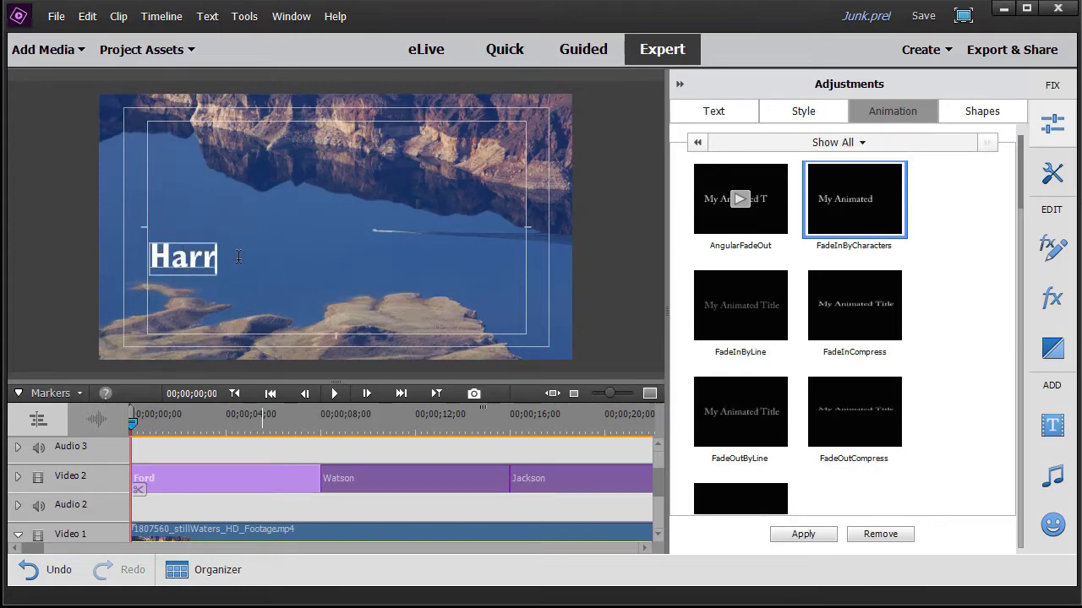
text(ison Ford)
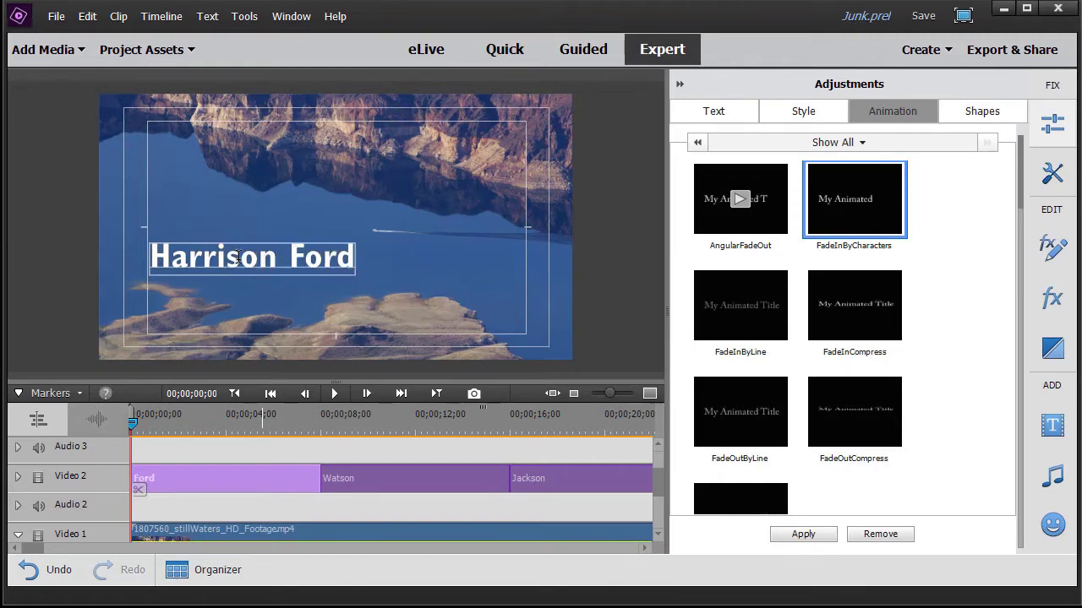
click(412, 490)
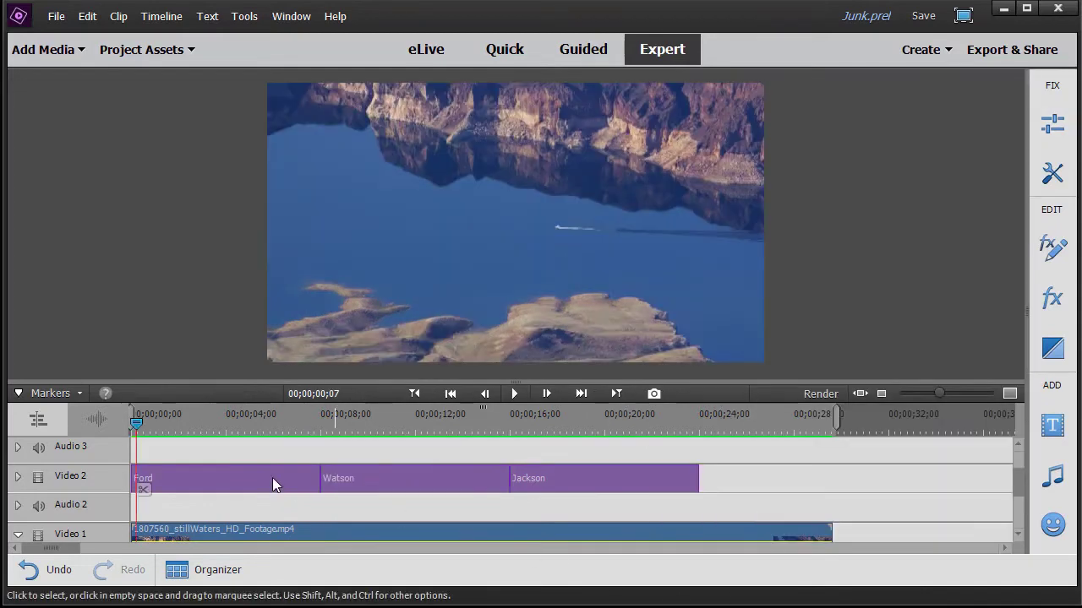
Play the credits over the lake footage and pause around 00;00;23;08 on the third name.
click(514, 393)
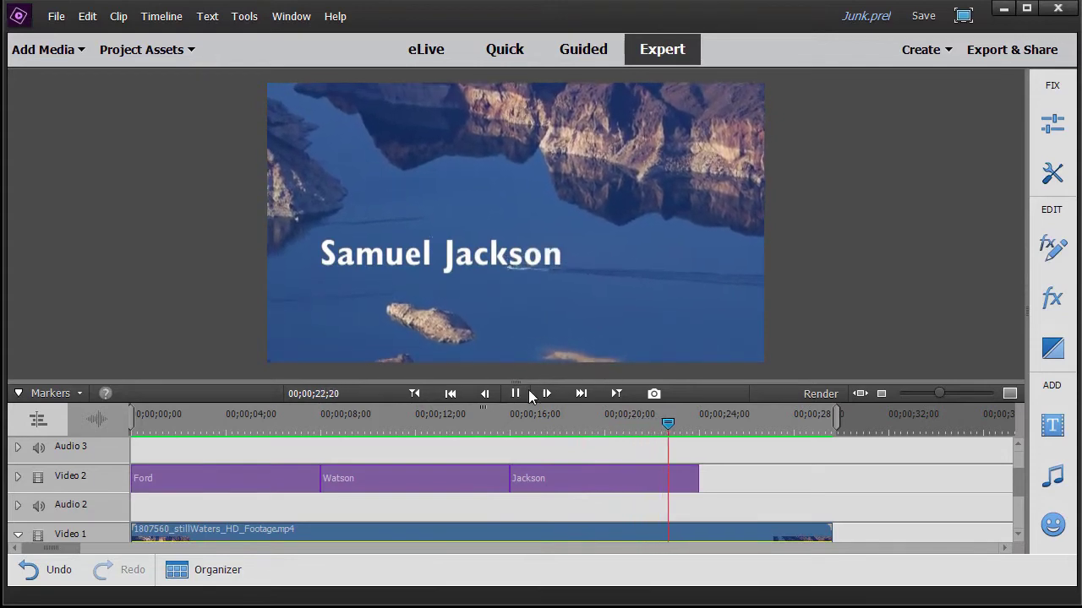
click(516, 393)
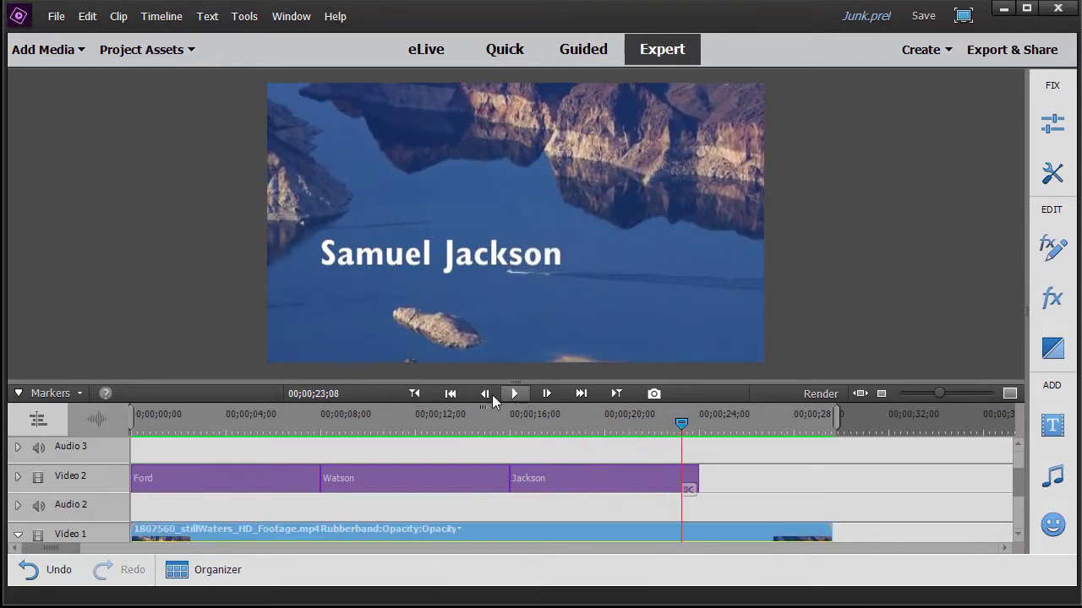
Add a fade-out to the end of the Ford title clip.
click(270, 477)
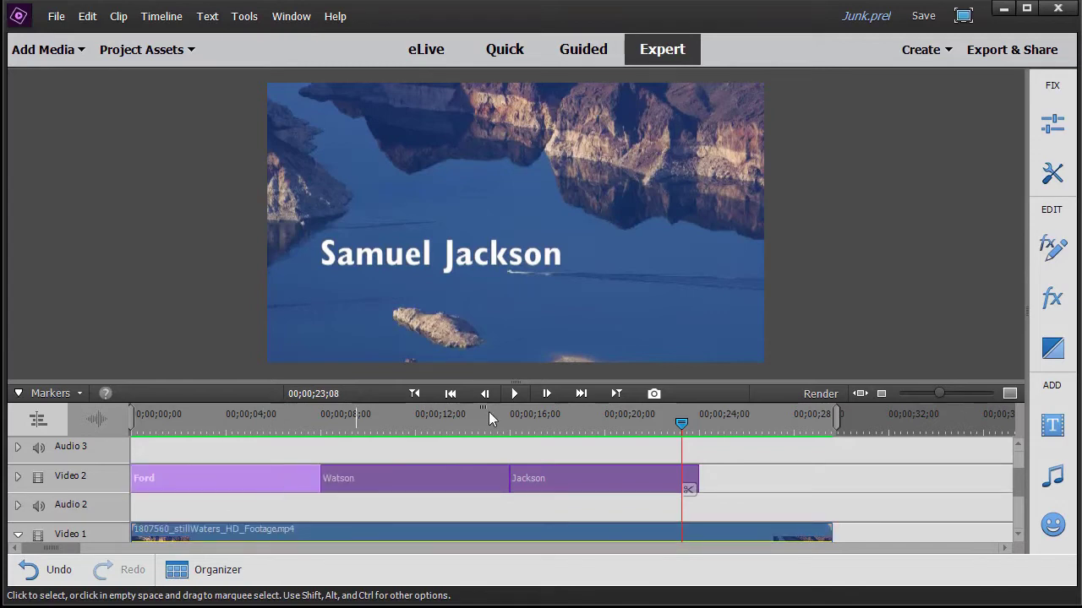
click(1052, 247)
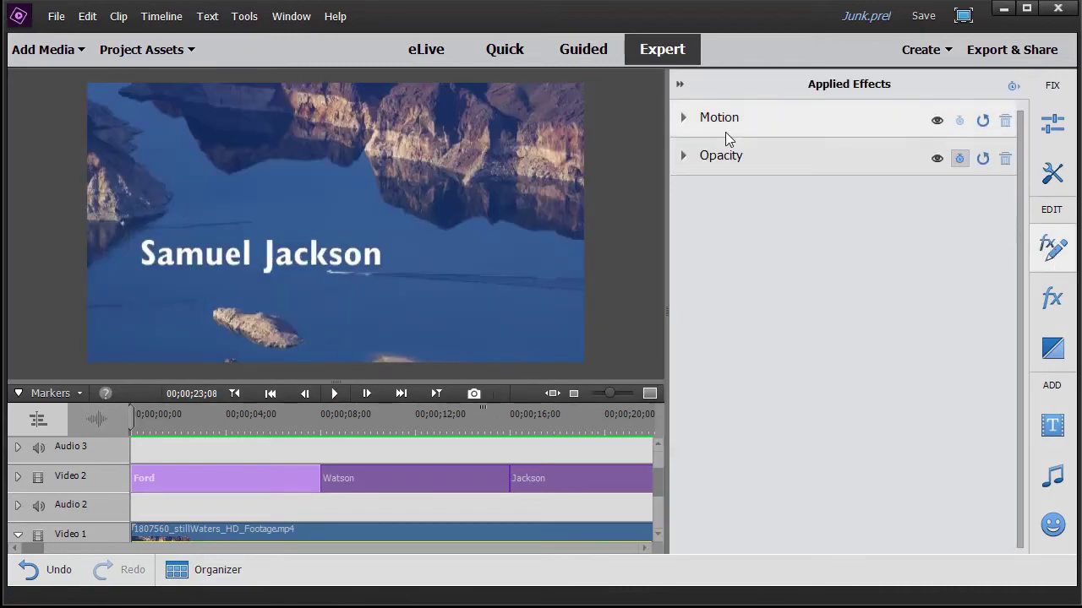
click(684, 158)
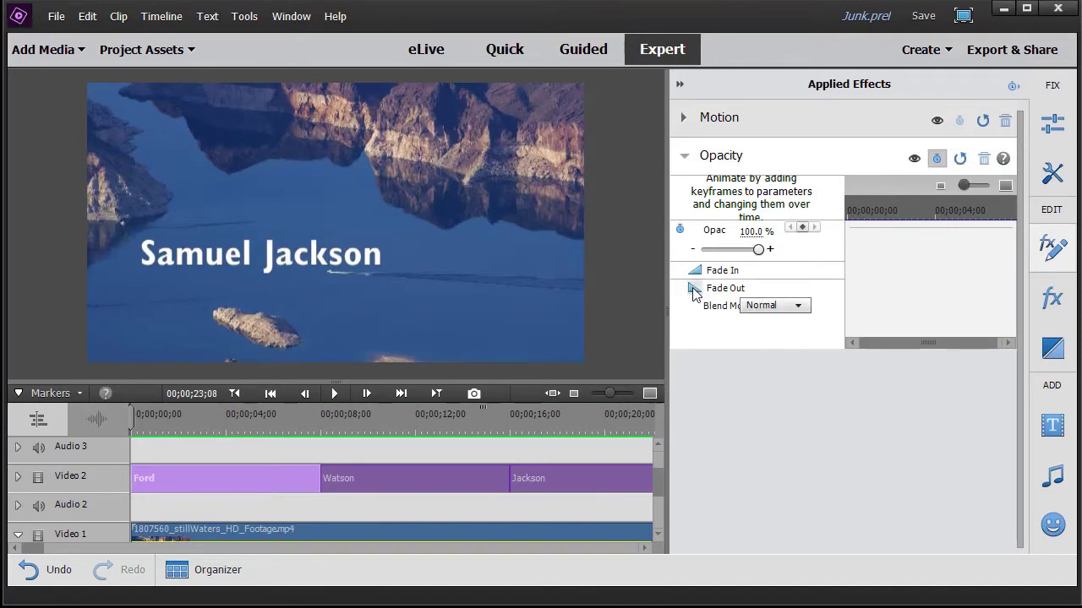
drag(669, 222, 482, 222)
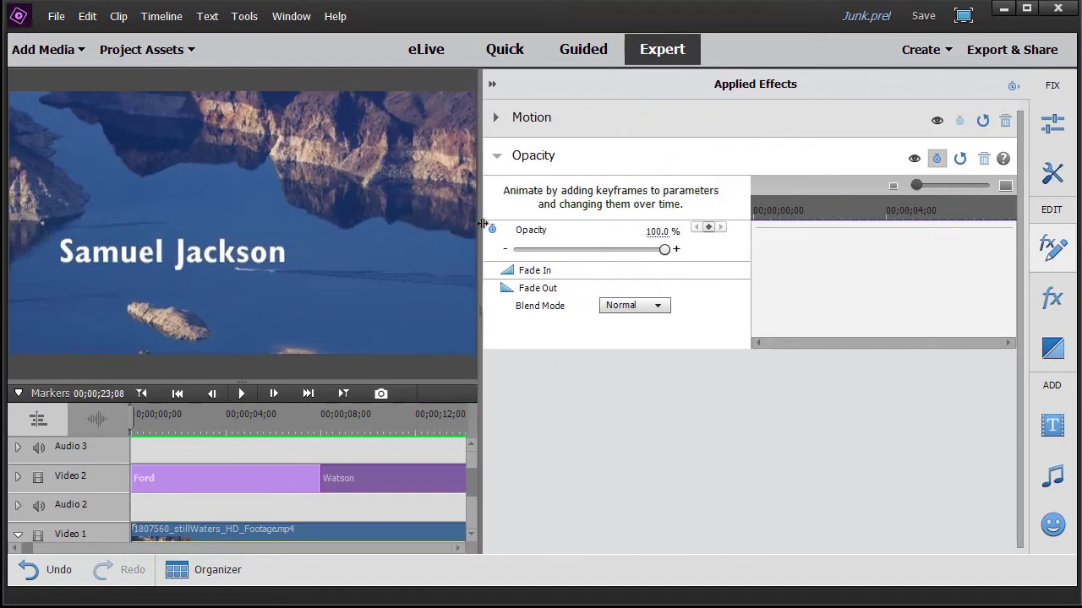
click(509, 292)
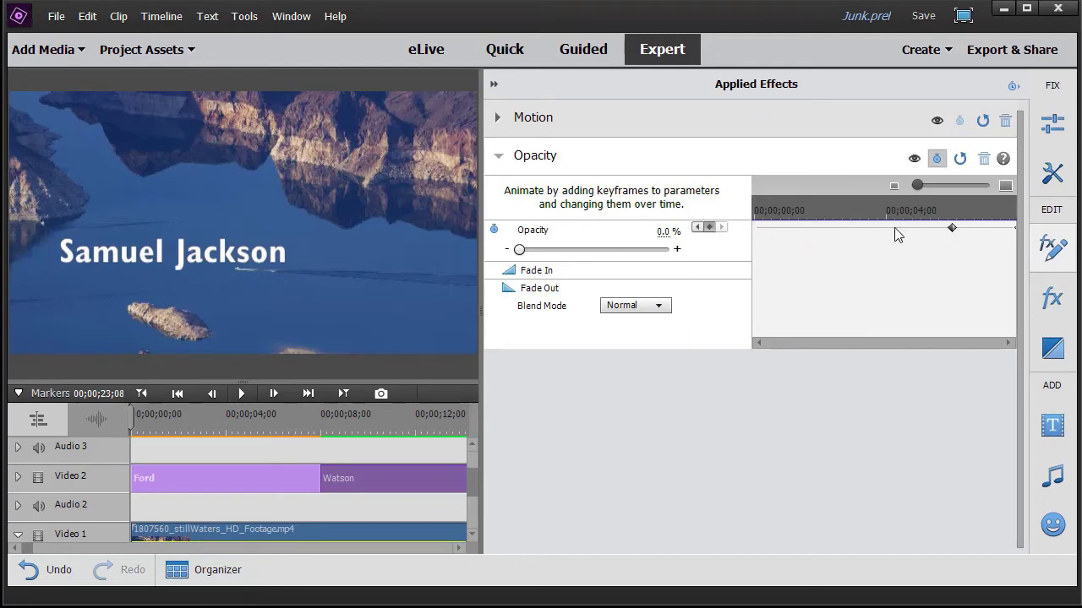
Shift the Ford fade-out's 100% Opacity keyframe slightly later, just past four seconds.
click(698, 228)
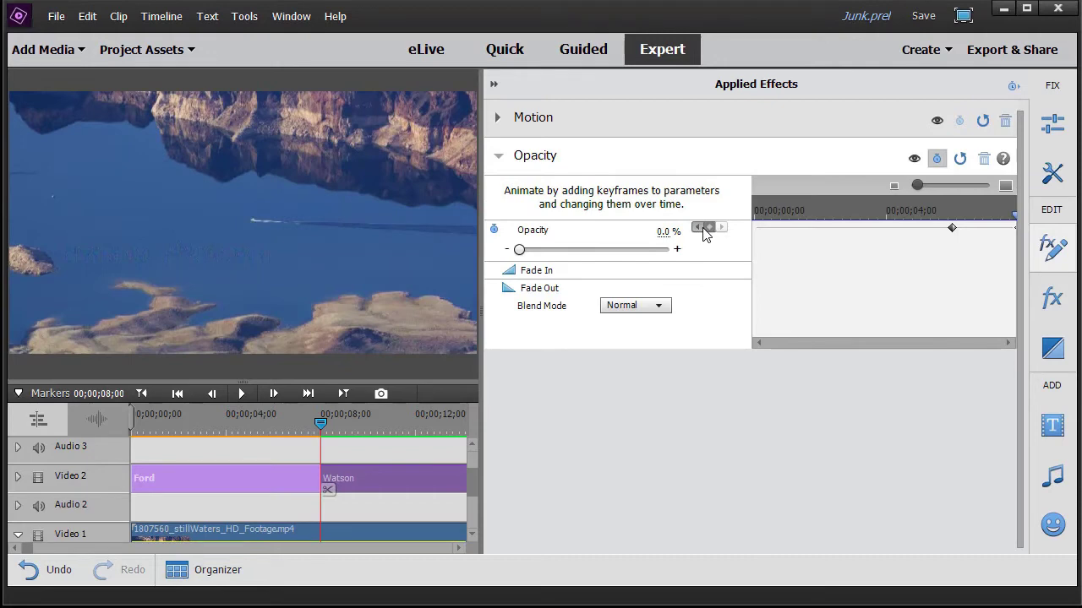
click(698, 228)
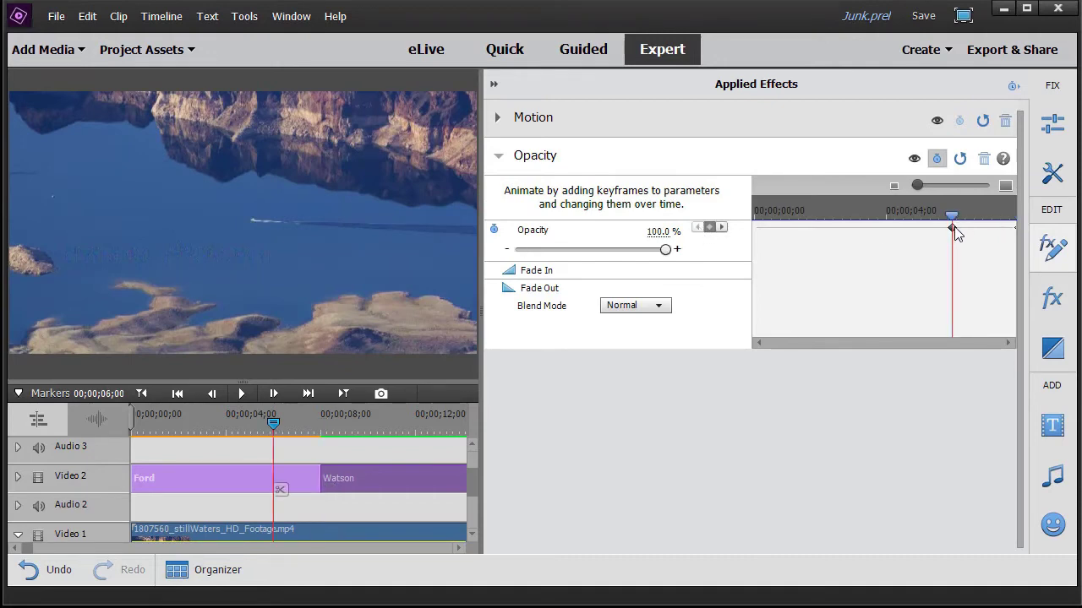
drag(953, 228, 975, 232)
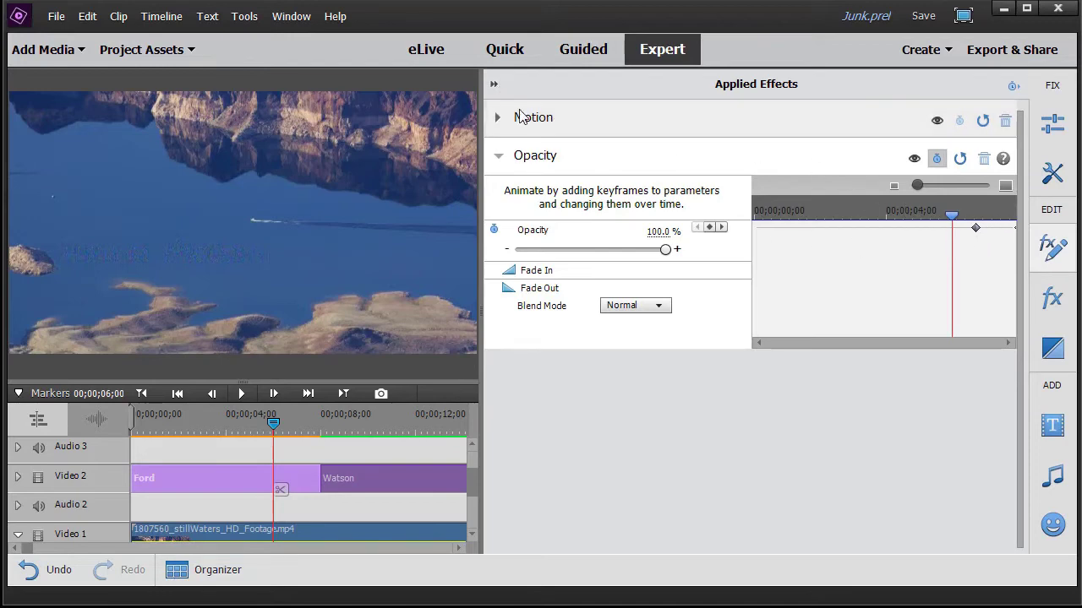
click(494, 85)
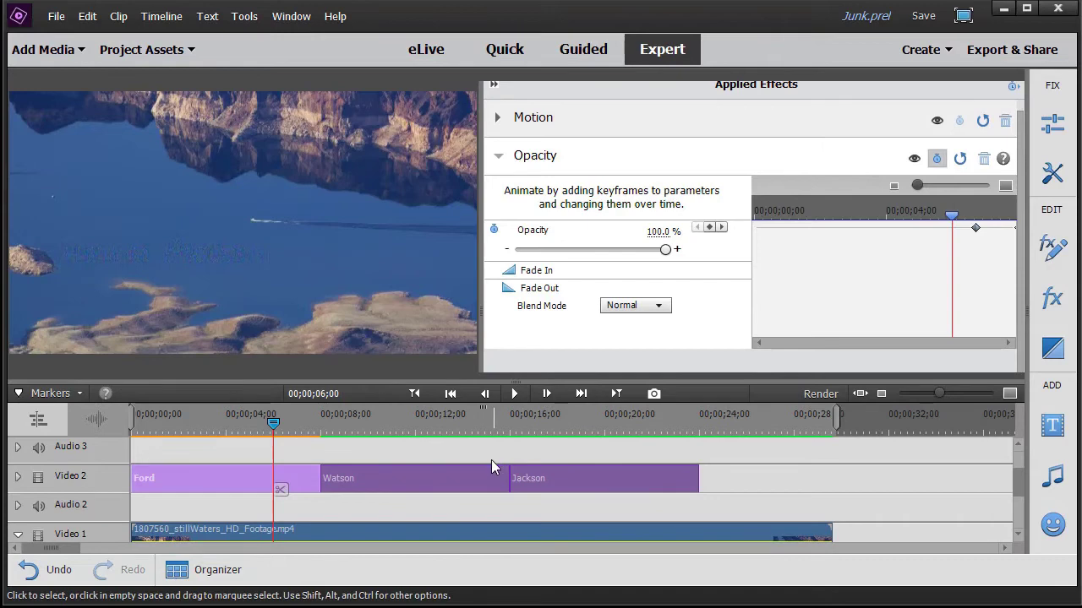
Give the Watson credit a fade-out and move its starting keyframe slightly later.
click(495, 85)
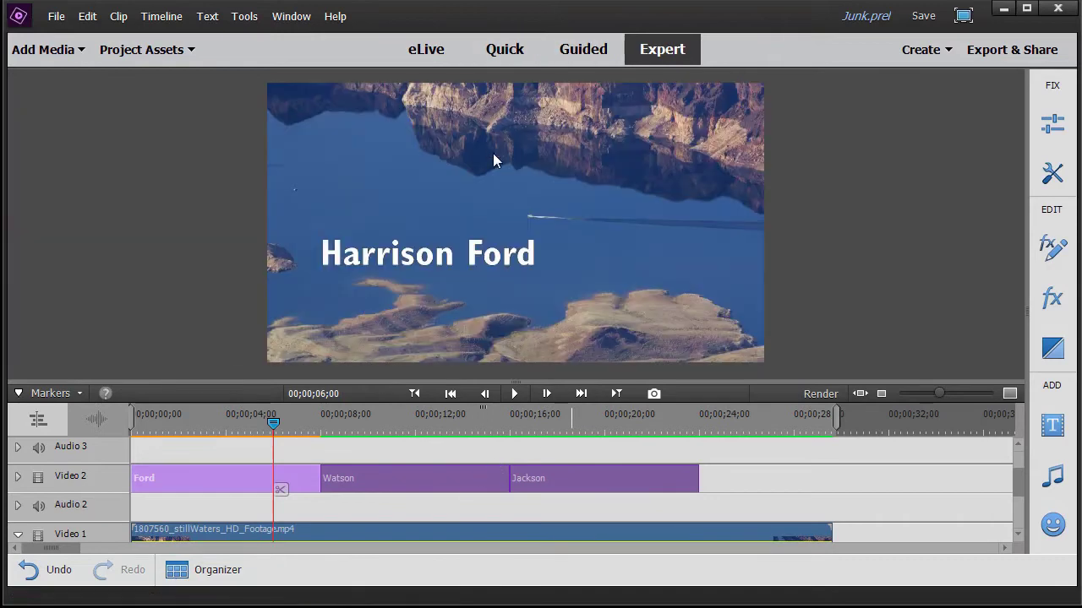
click(431, 482)
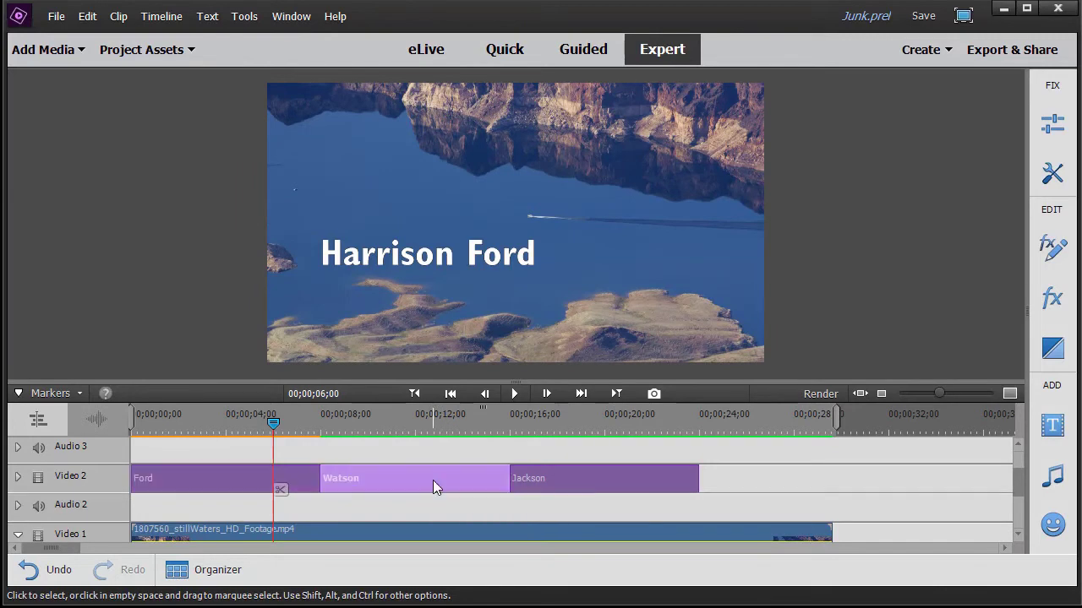
click(1053, 247)
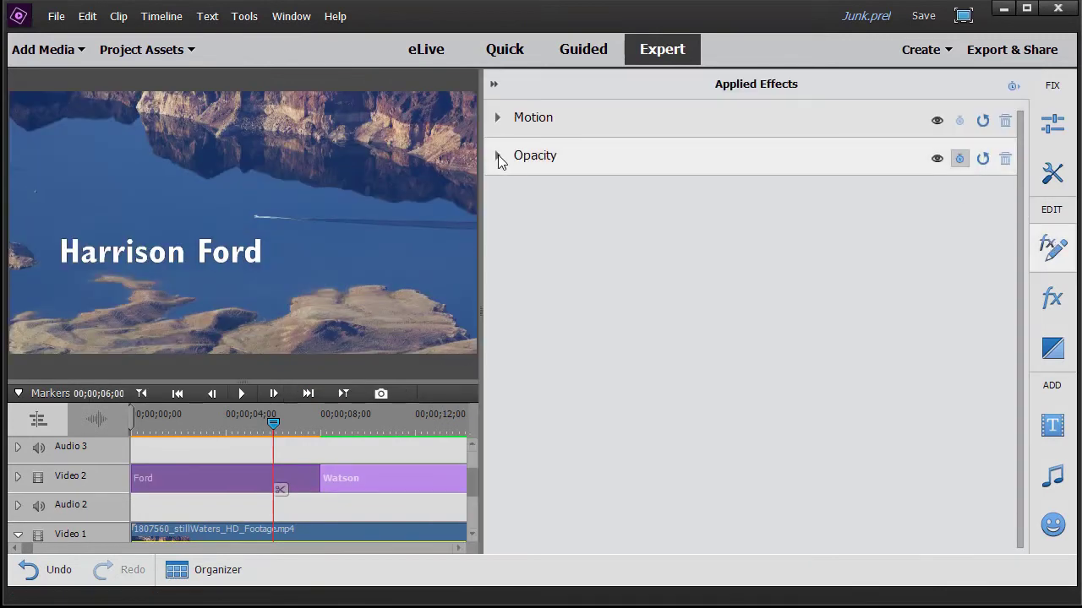
click(498, 159)
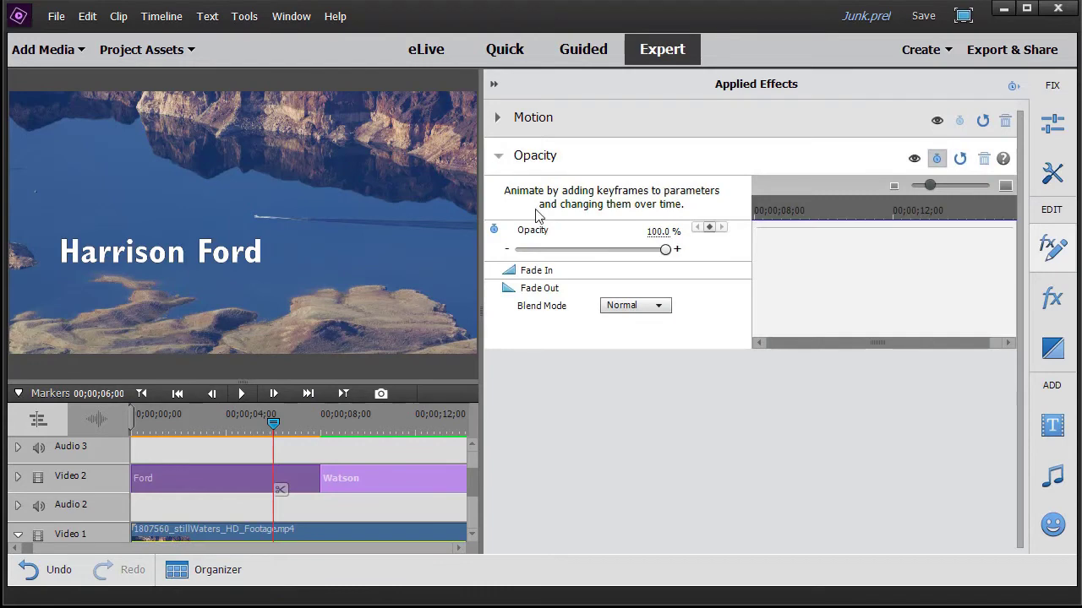
click(510, 290)
drag(963, 228, 978, 228)
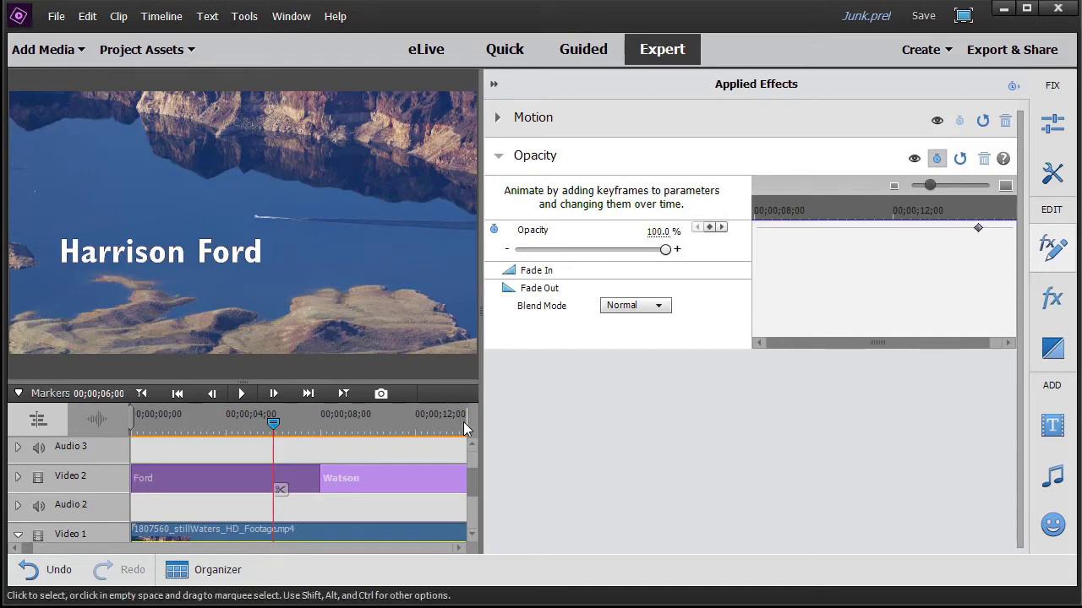
click(495, 85)
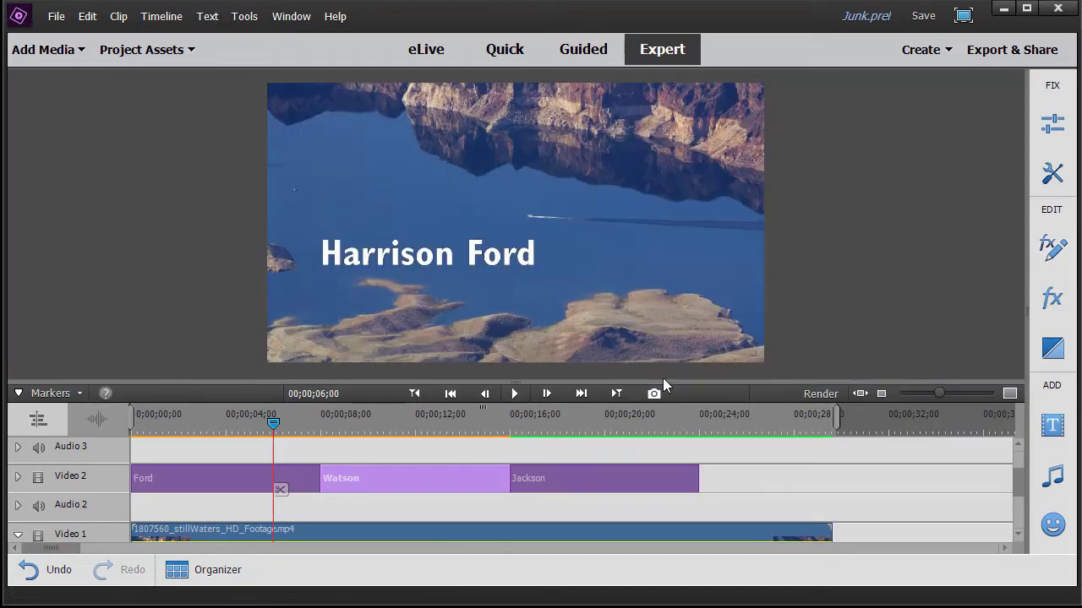
Move the Jackson credit's fade-out starting keyframe slightly later.
click(632, 480)
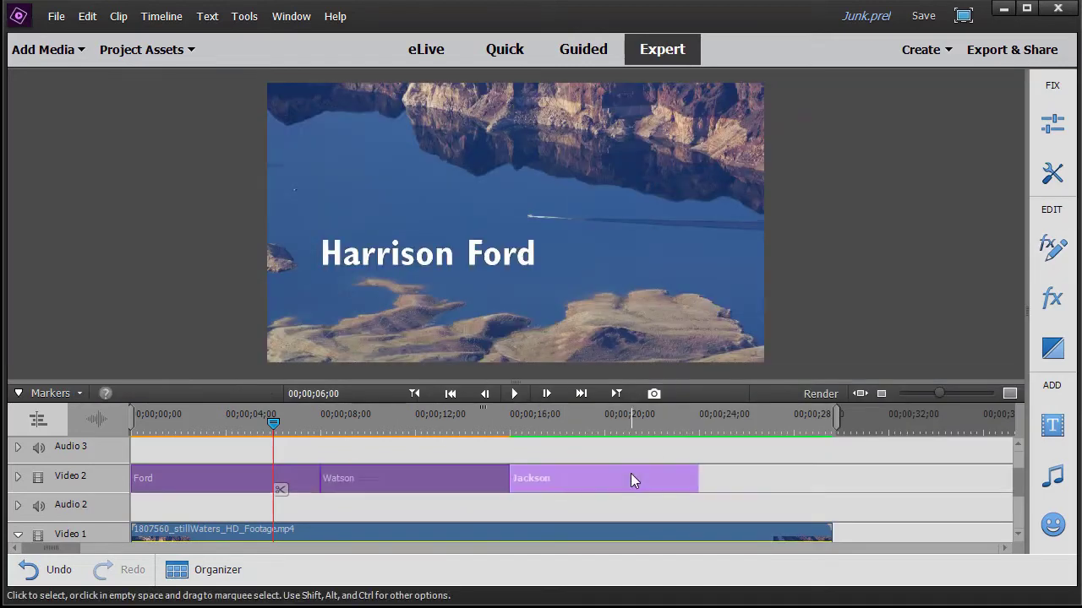
click(1052, 247)
click(497, 157)
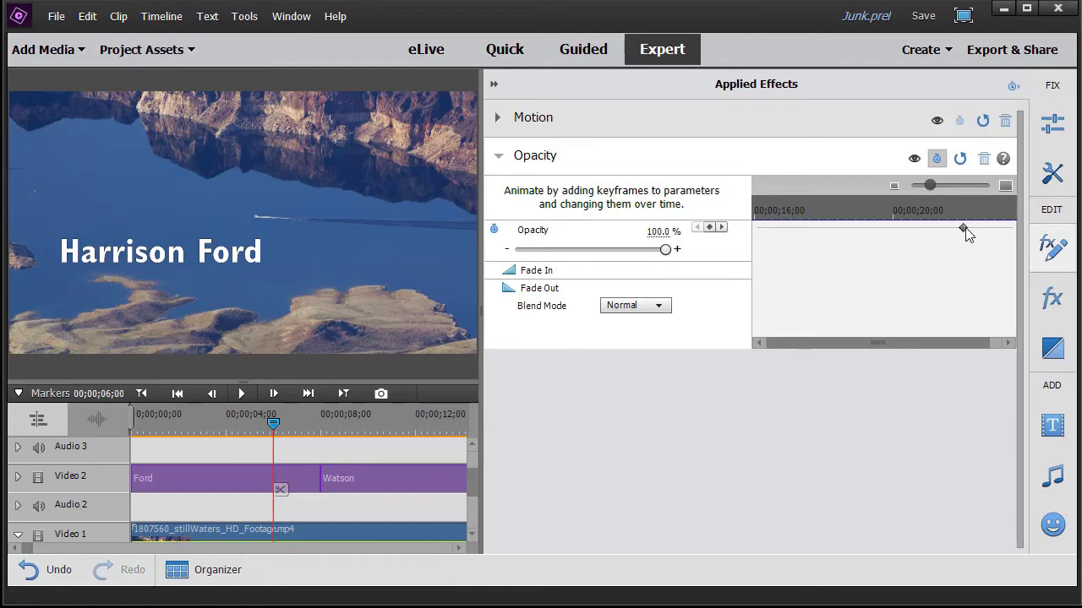
drag(964, 228, 973, 228)
click(495, 84)
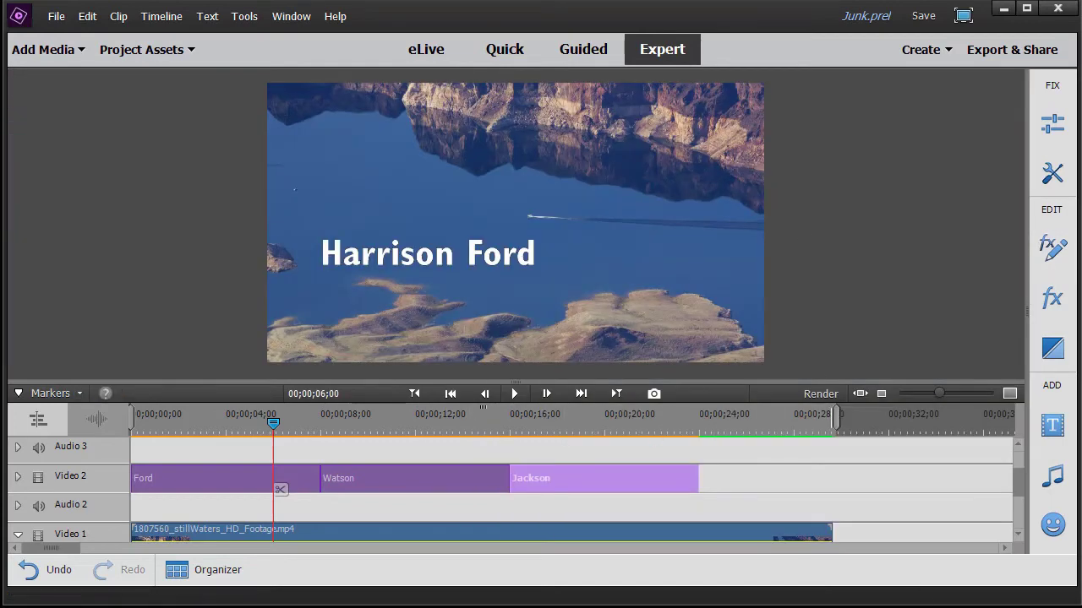
Play the credits from the timeline start and pause at 00;00;18;26.
key(Home)
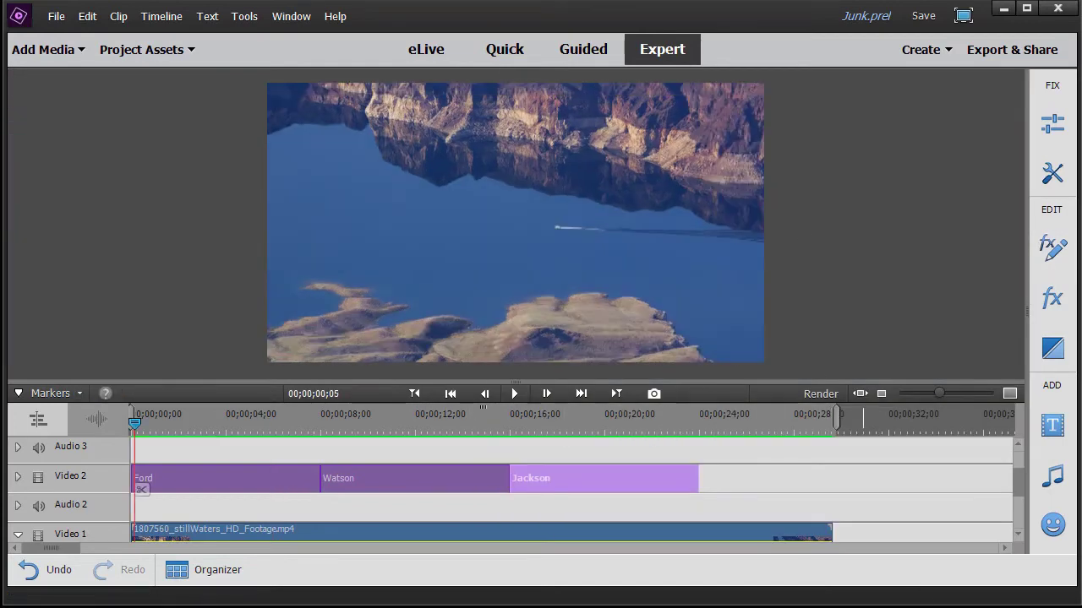
click(517, 394)
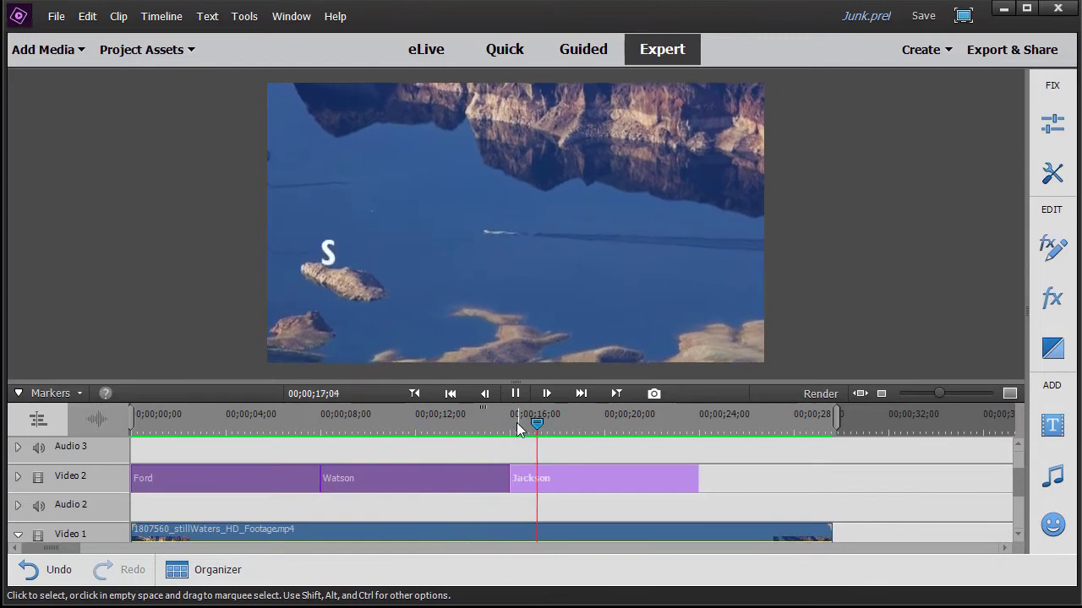
click(518, 393)
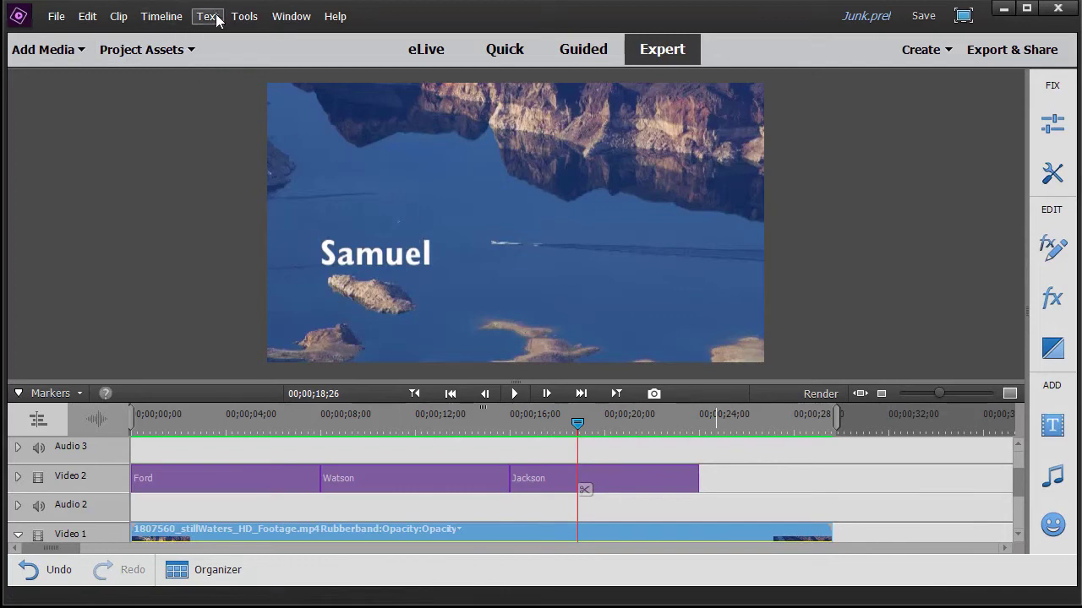
Add a Default Text title at 00;00;24;02, right after the Jackson credit, and show Style presets.
drag(580, 421, 703, 432)
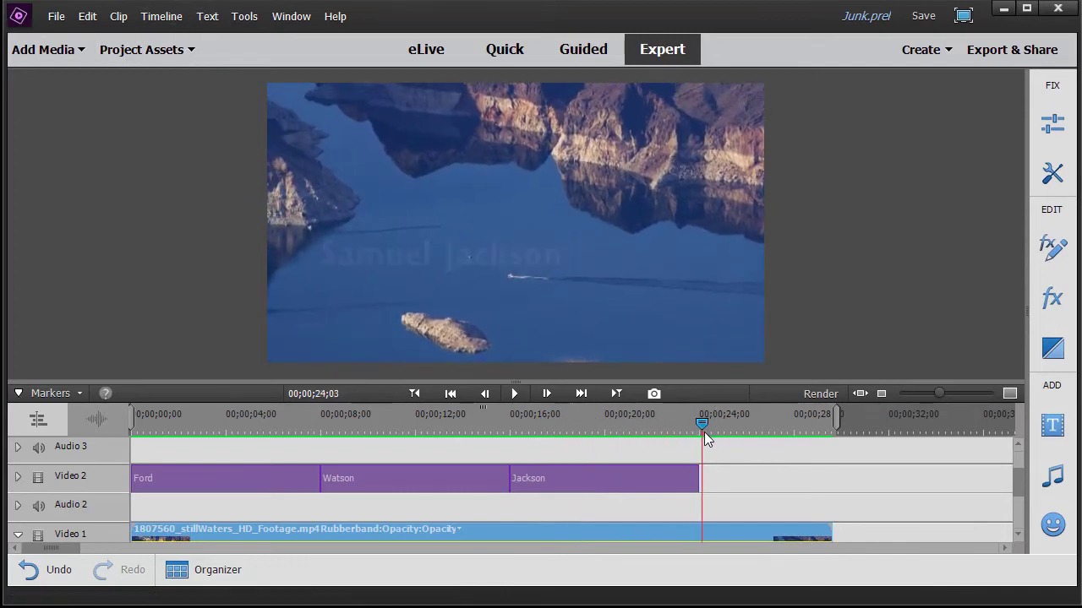
click(757, 485)
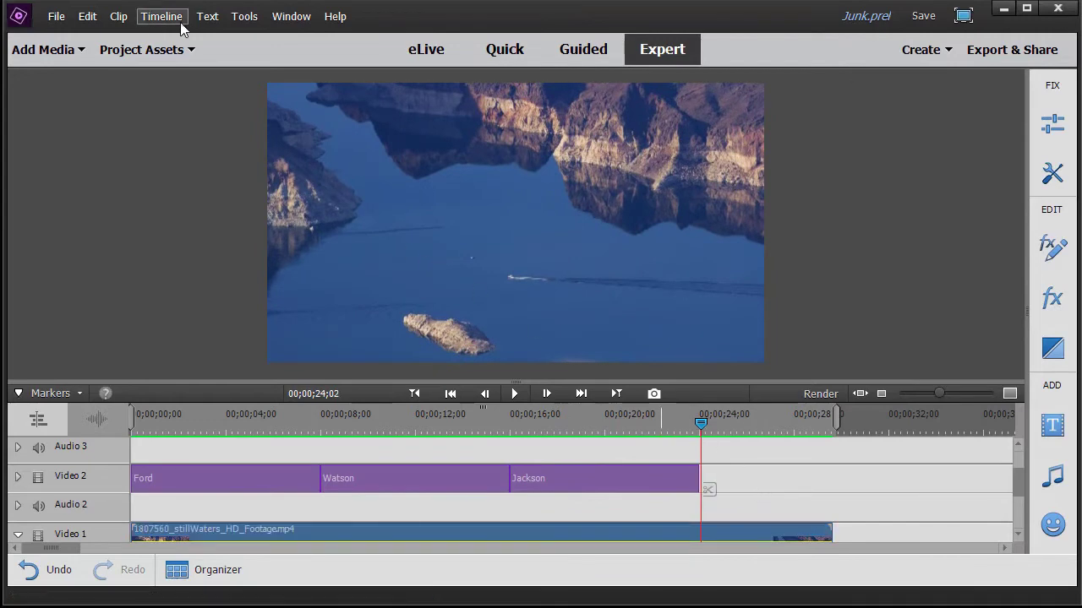
click(207, 16)
mouse_move(230, 38)
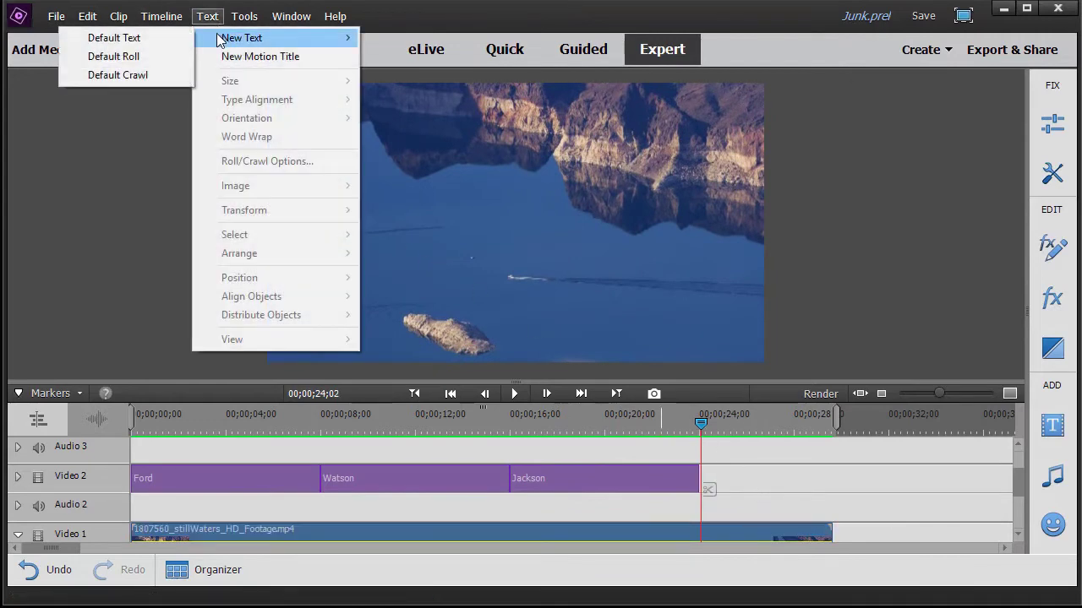
click(132, 38)
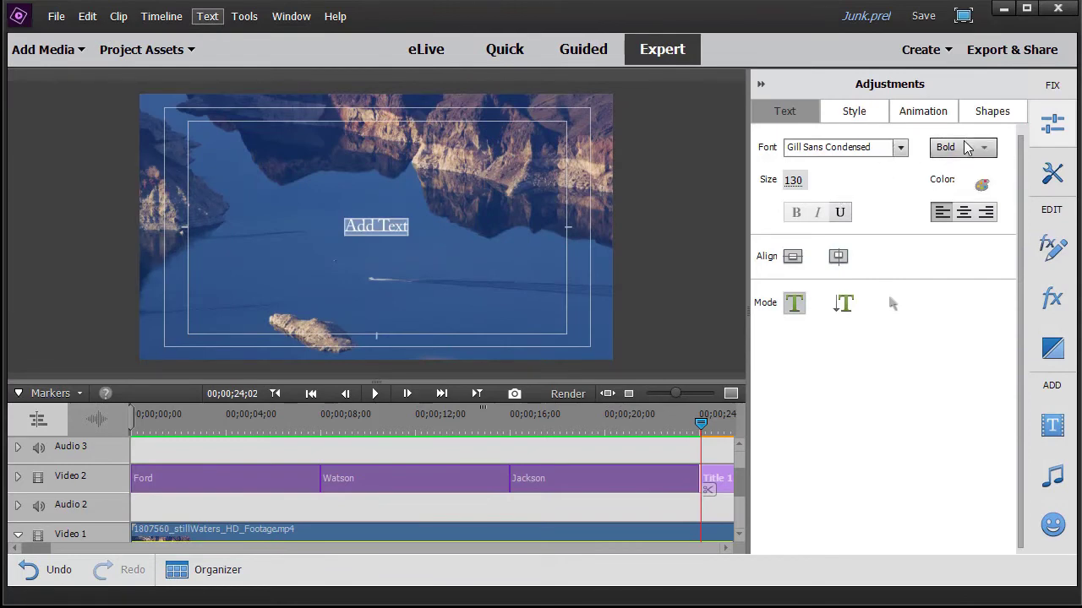
click(859, 114)
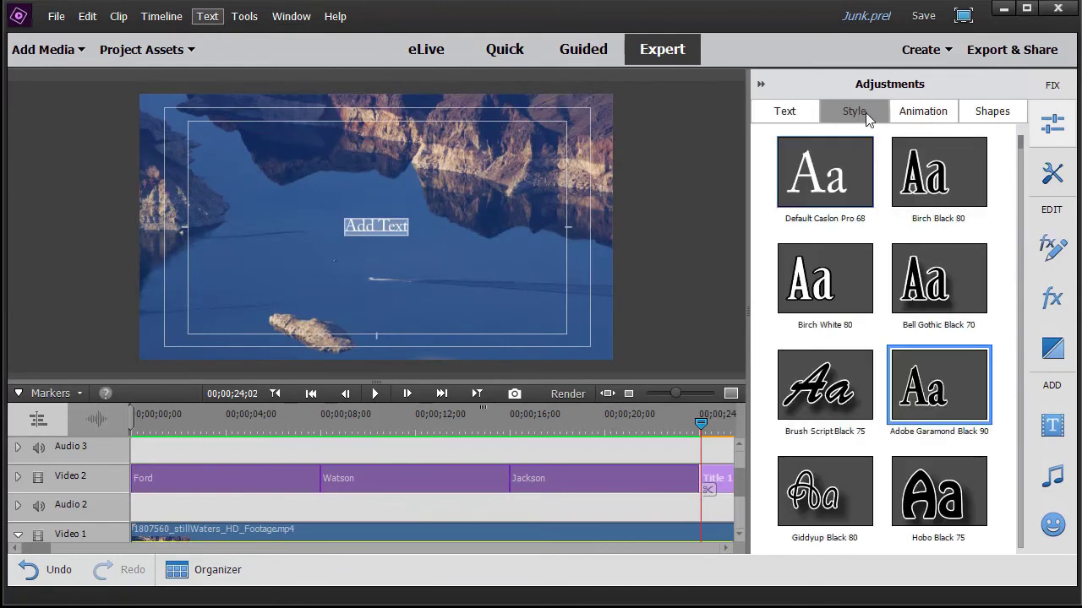
Apply the Birch Black 80 text style and change the font to Britannic Bold.
click(953, 196)
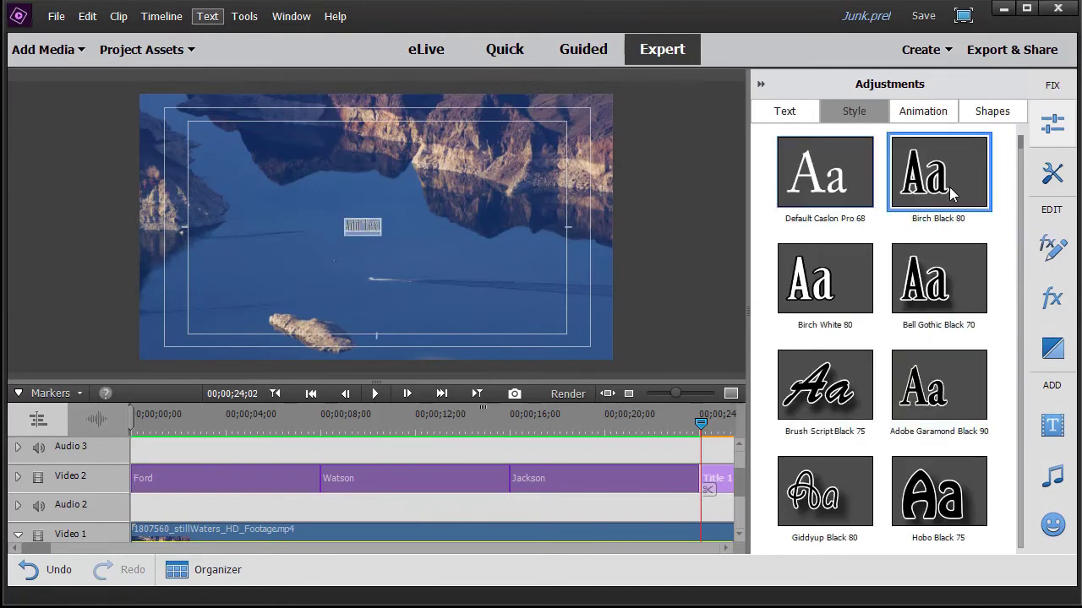
click(786, 111)
click(900, 149)
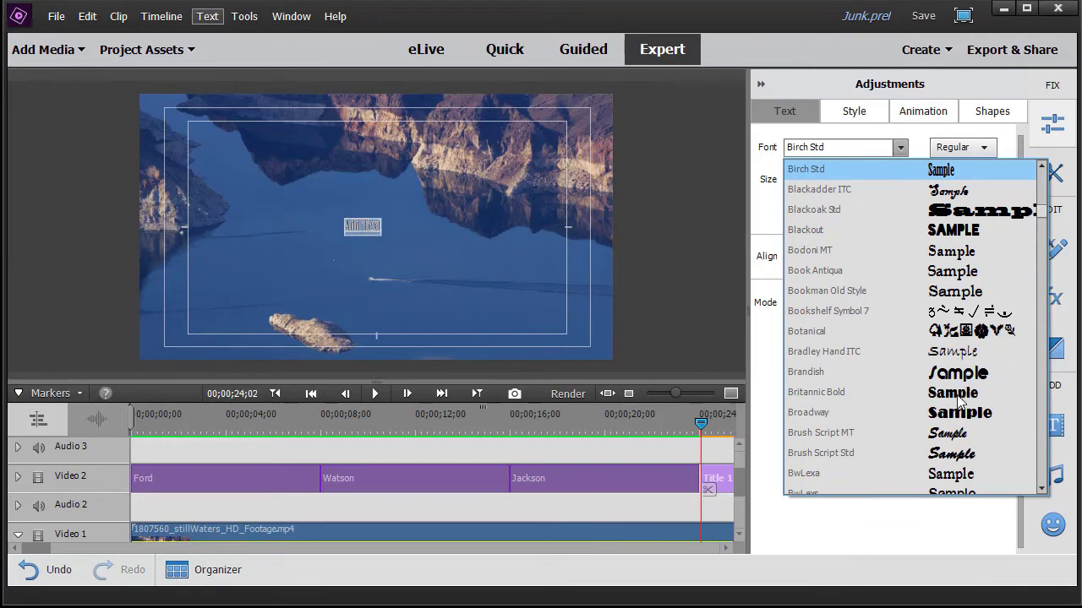
click(959, 397)
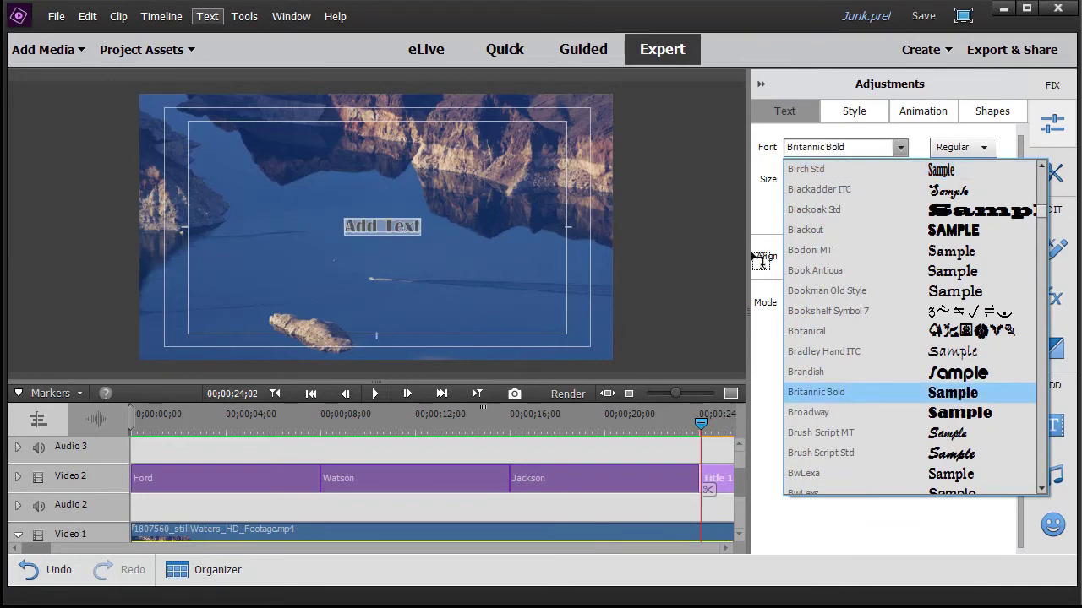
click(932, 137)
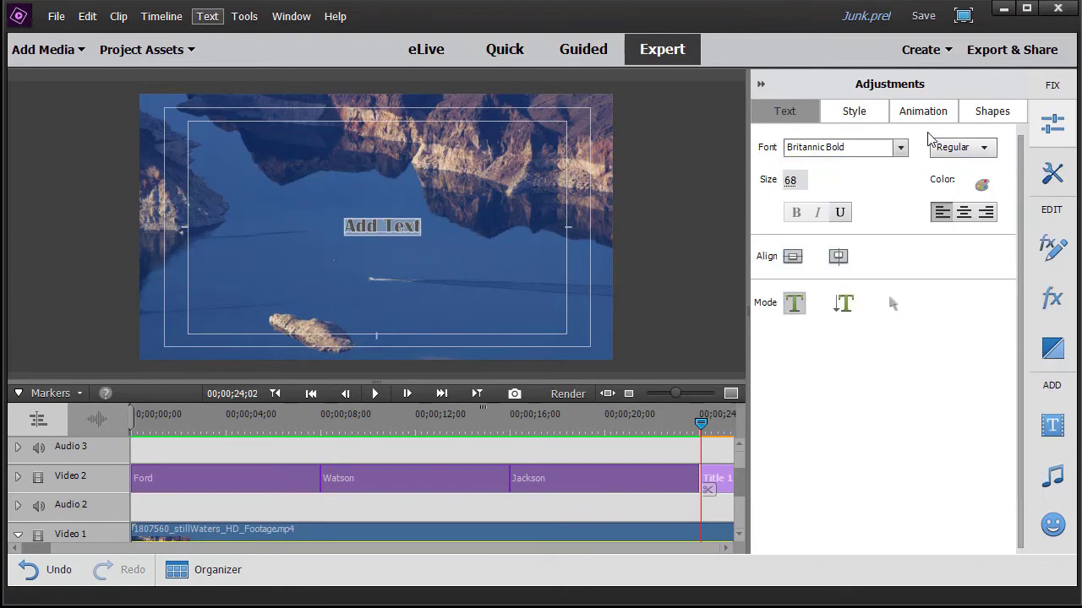
click(981, 186)
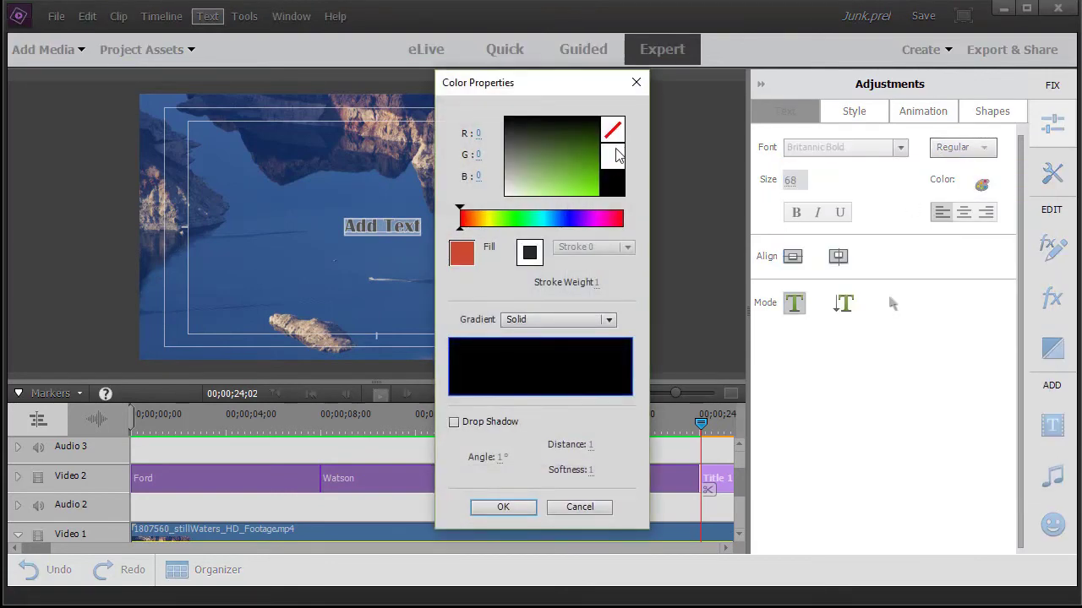
Make the title text white with a black outline of stroke weight 10.
click(616, 155)
click(529, 254)
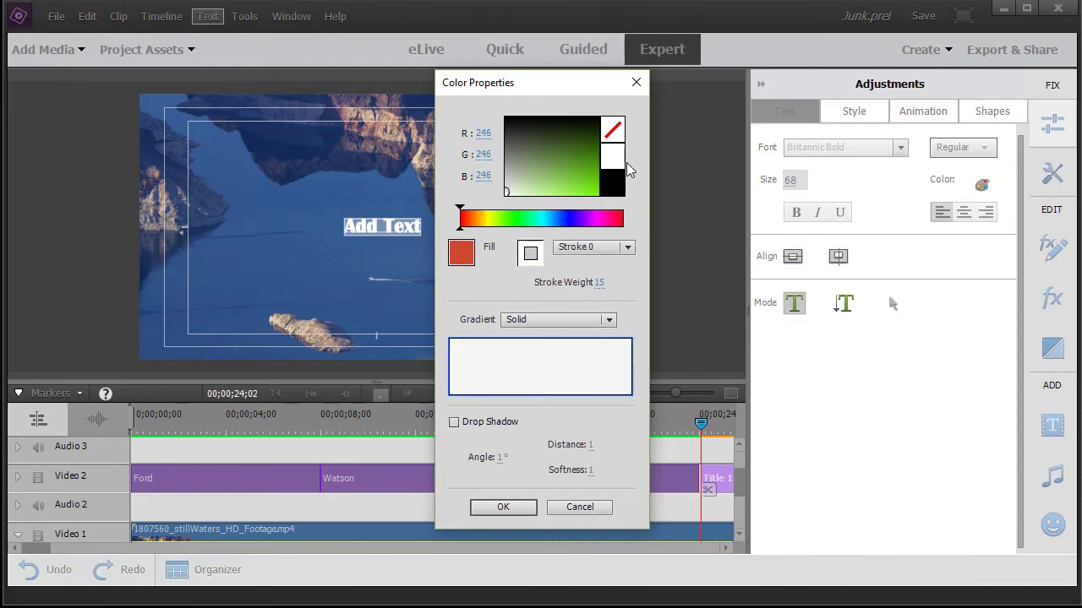
click(612, 181)
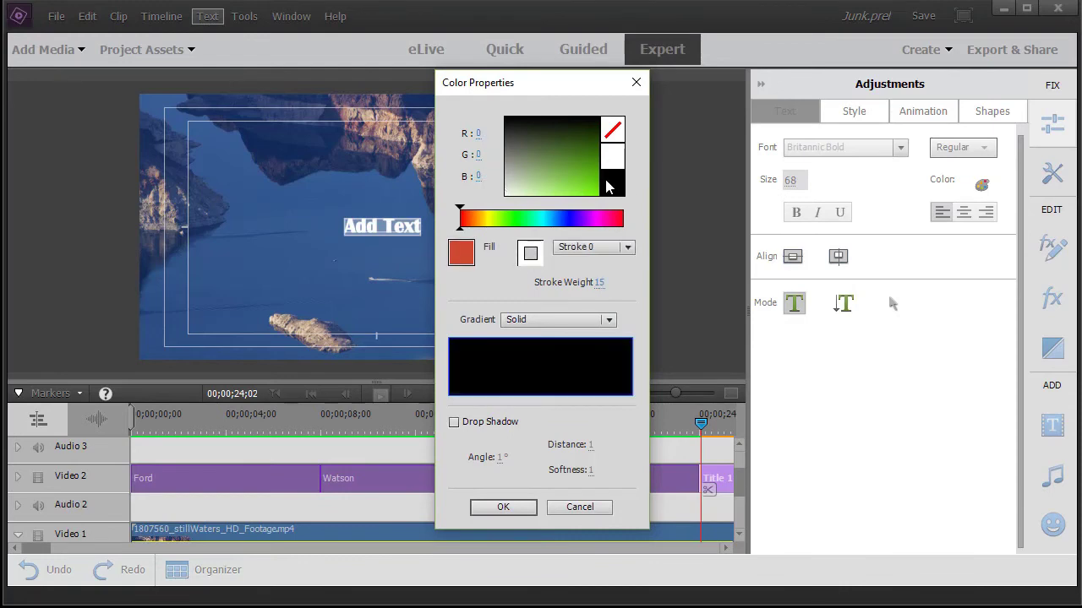
click(599, 284)
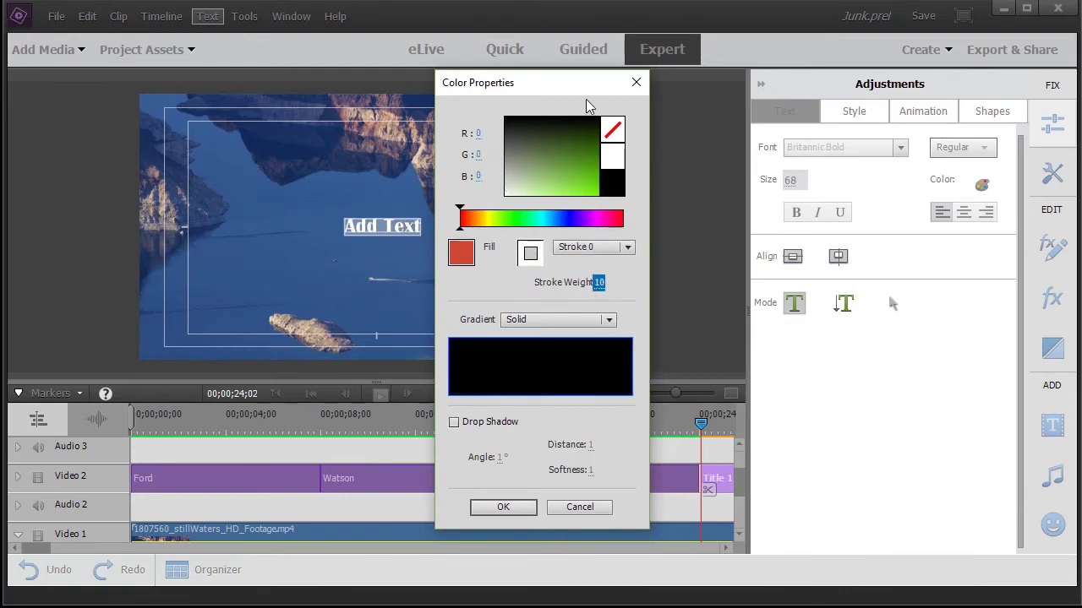
click(636, 82)
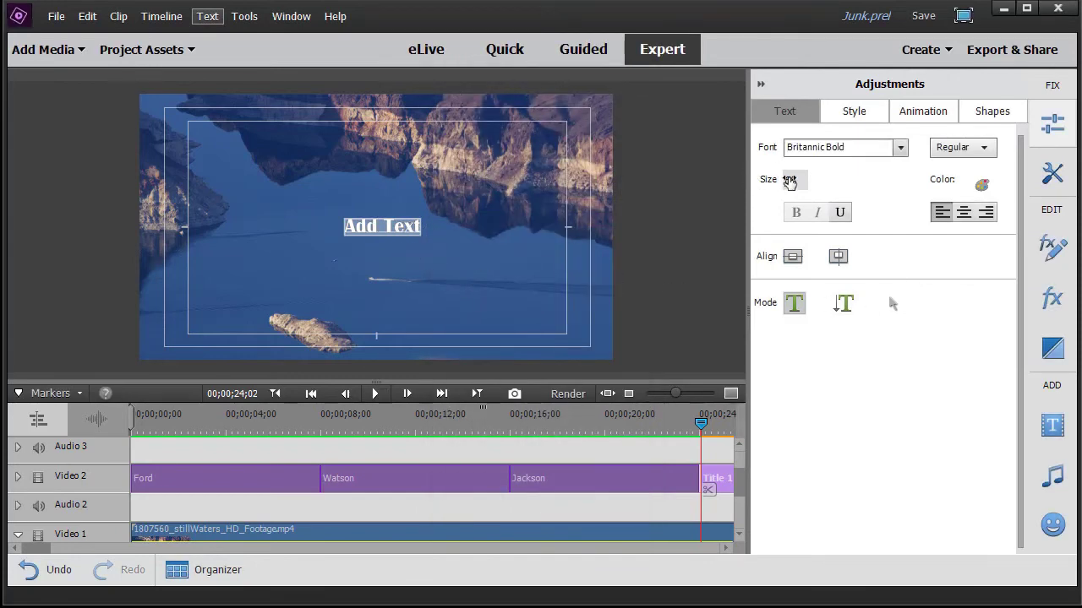
Enlarge the title text to size 120, centre it horizontally, and nudge it slightly lower.
drag(789, 180, 623, 240)
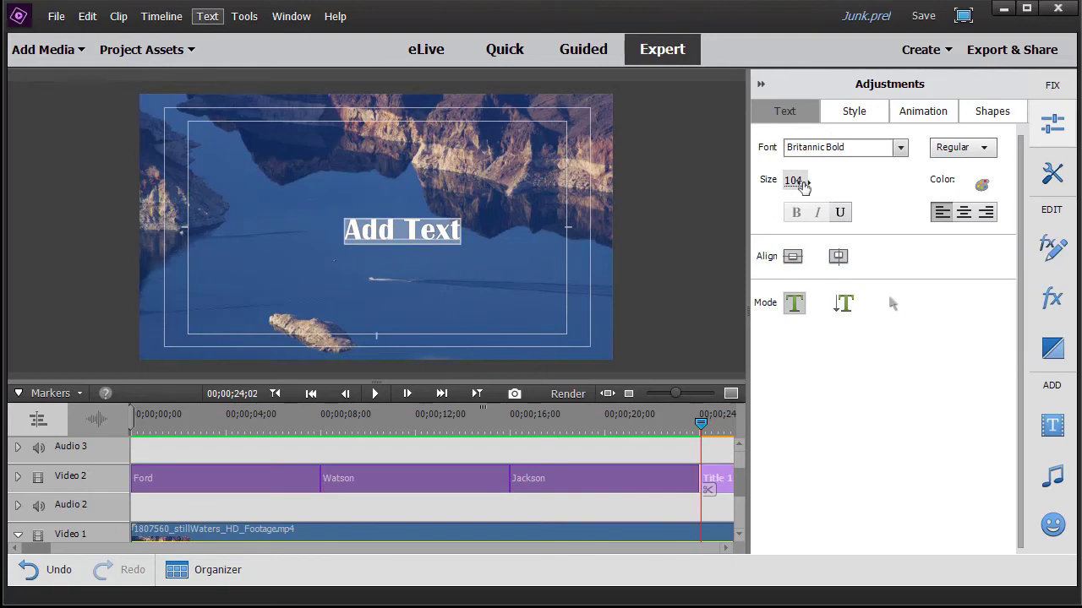
drag(796, 179, 396, 238)
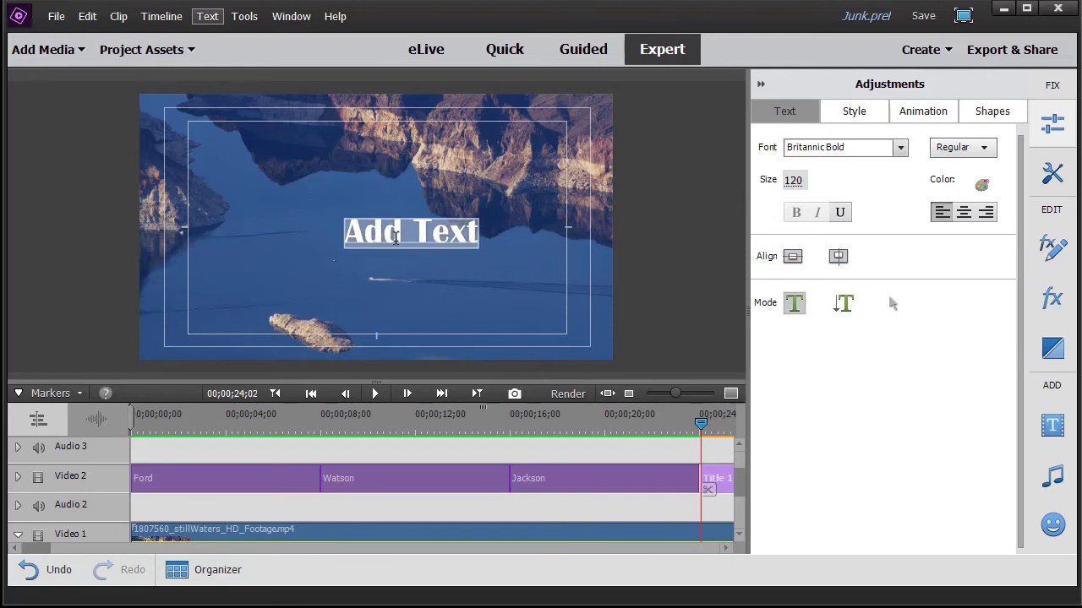
click(792, 257)
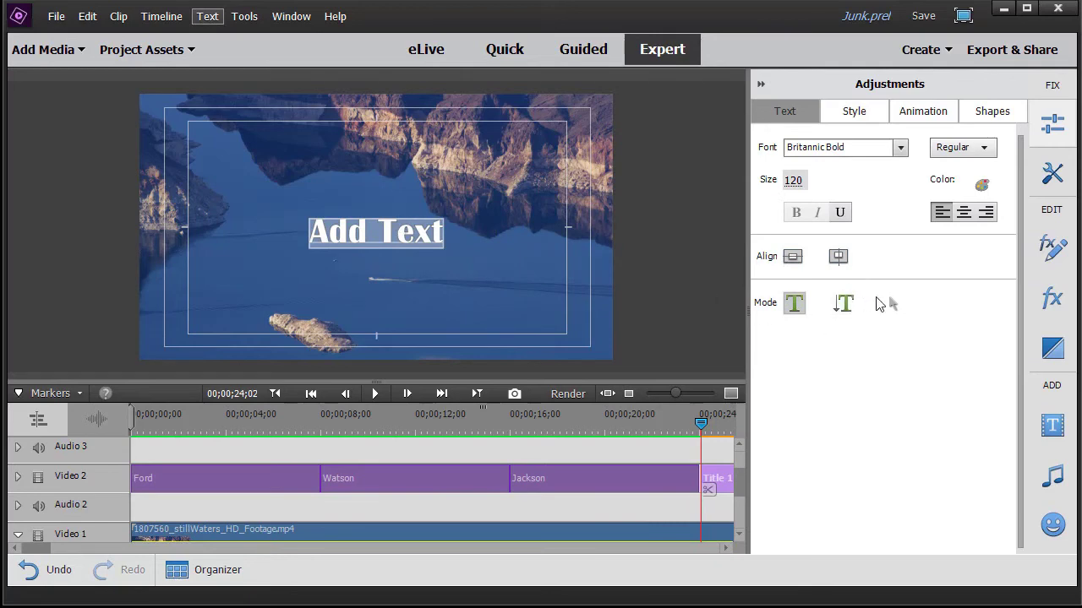
click(891, 304)
drag(370, 241, 369, 260)
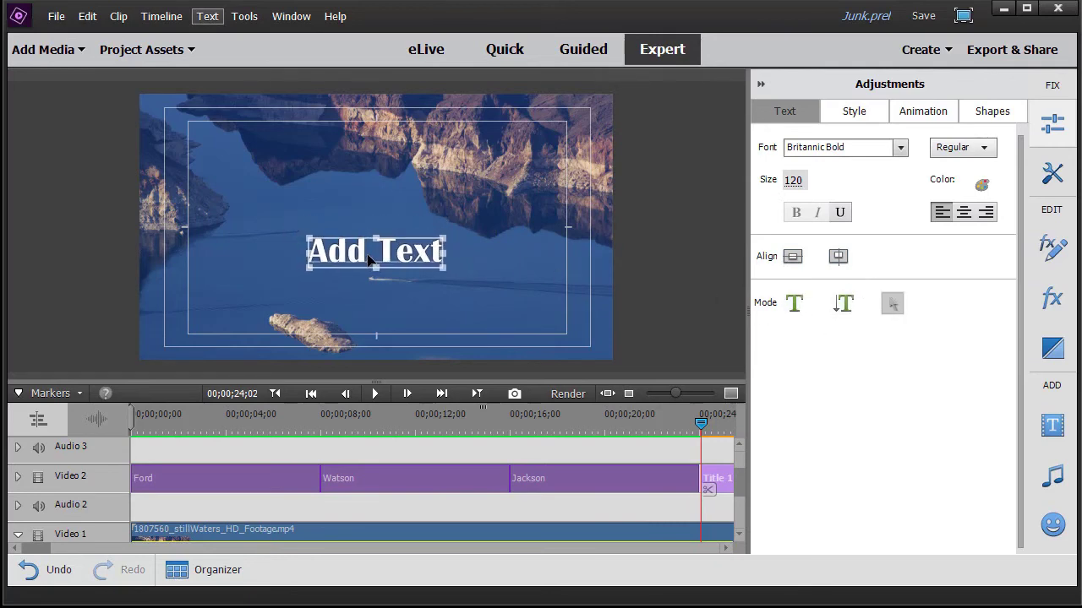
click(794, 258)
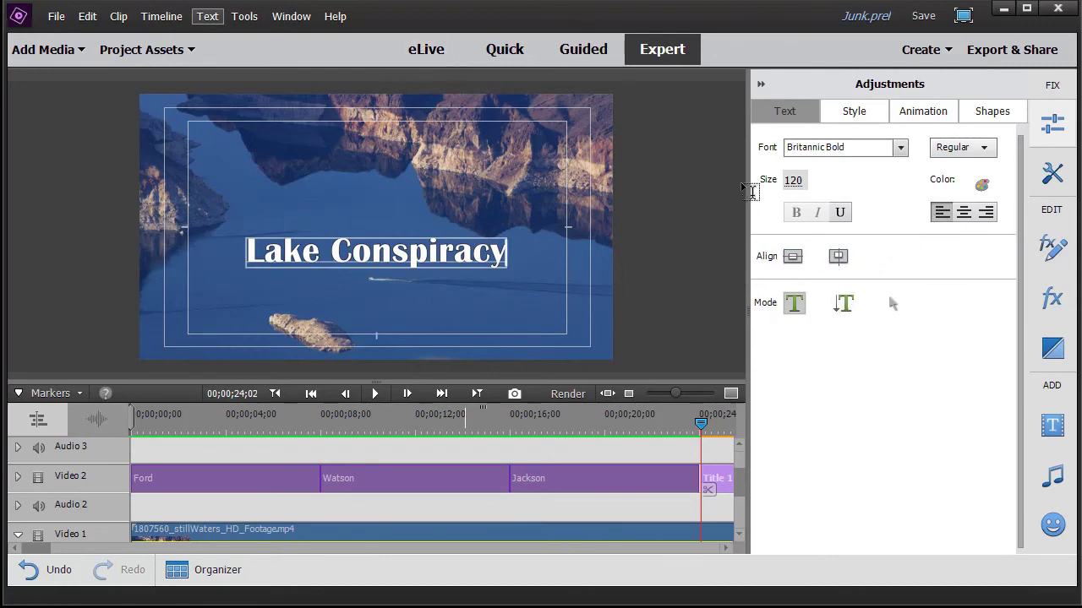
click(1052, 247)
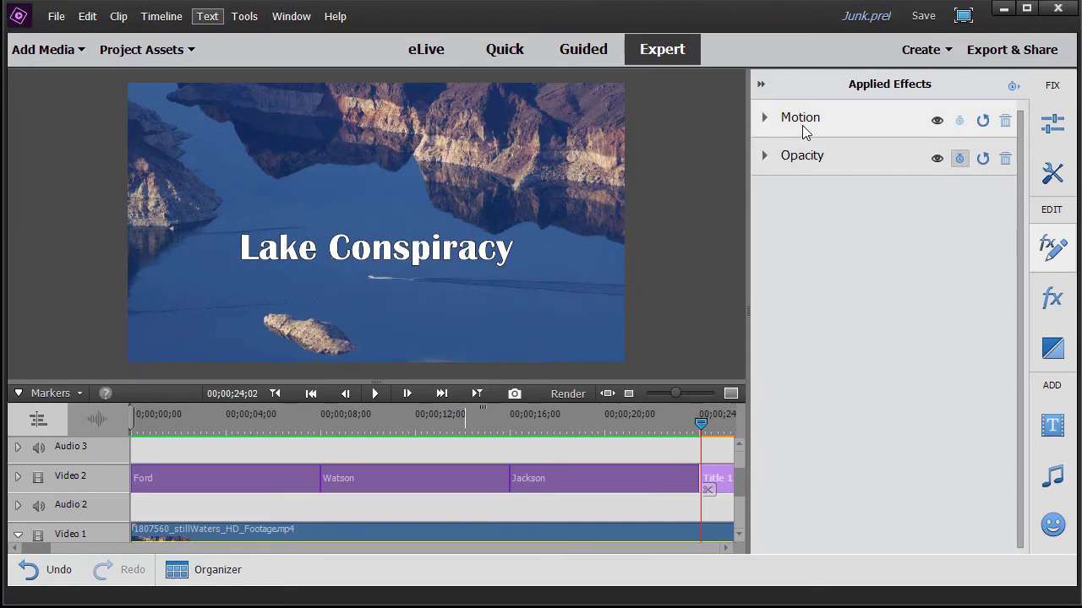
Set a Motion Position keyframe (960.0, 540.0) at the title clip's end, then step back about a second.
click(763, 118)
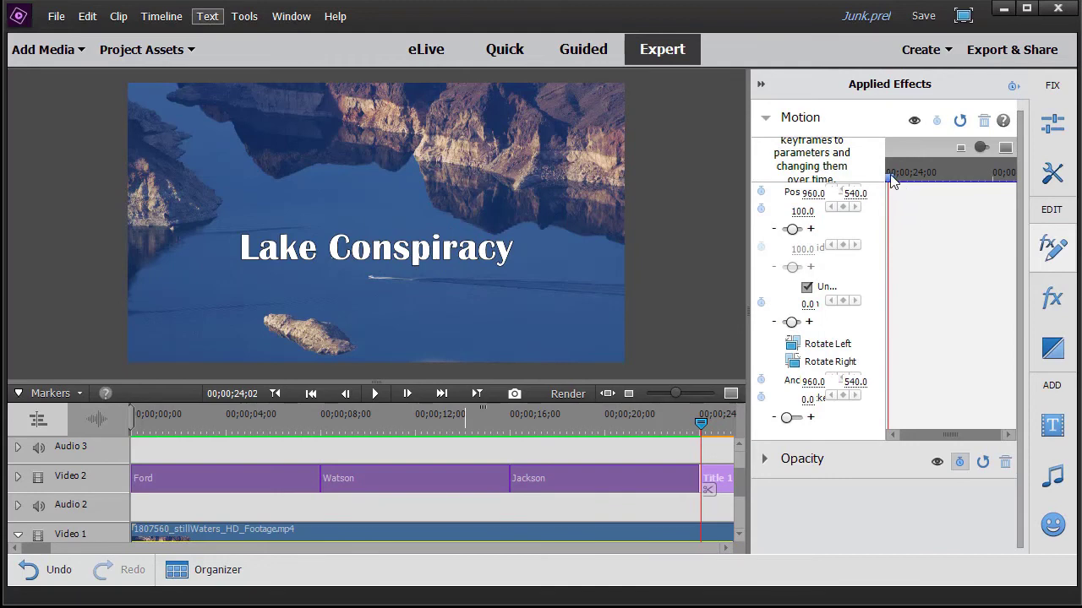
drag(893, 181, 1069, 199)
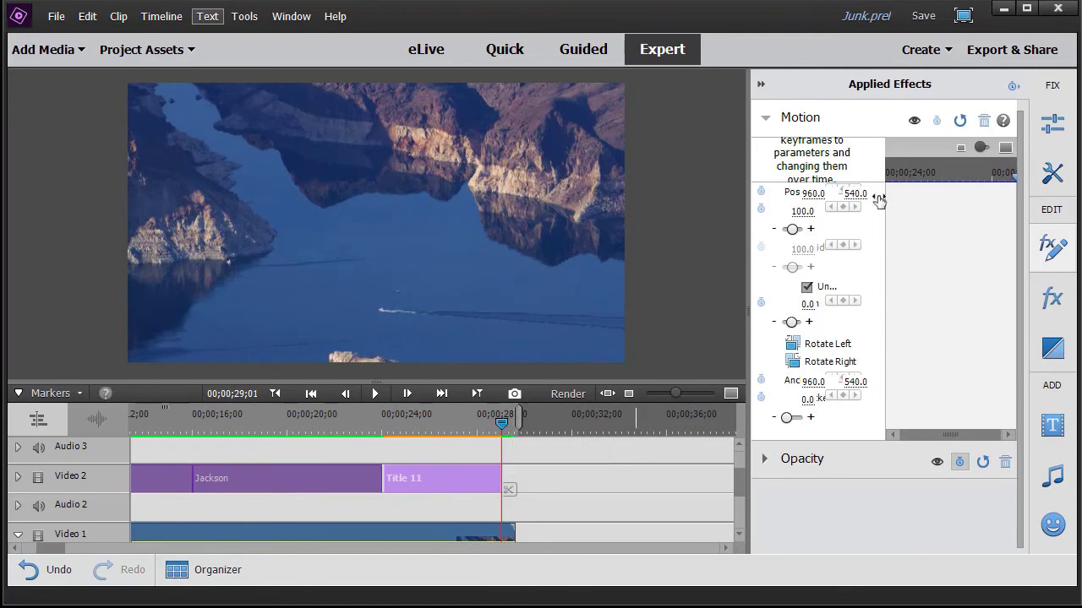
click(763, 195)
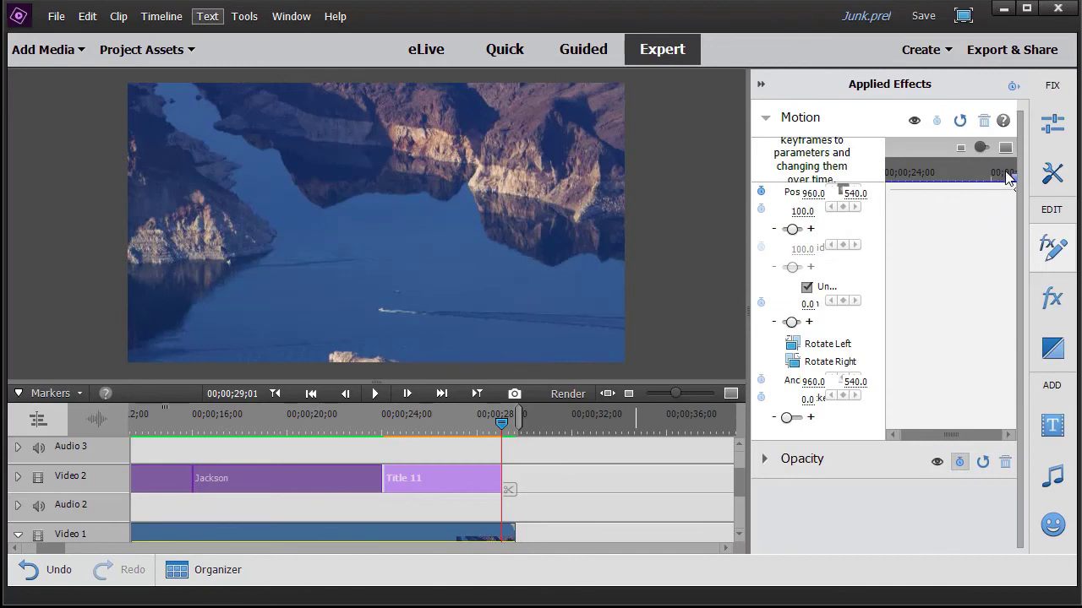
drag(1014, 174, 976, 190)
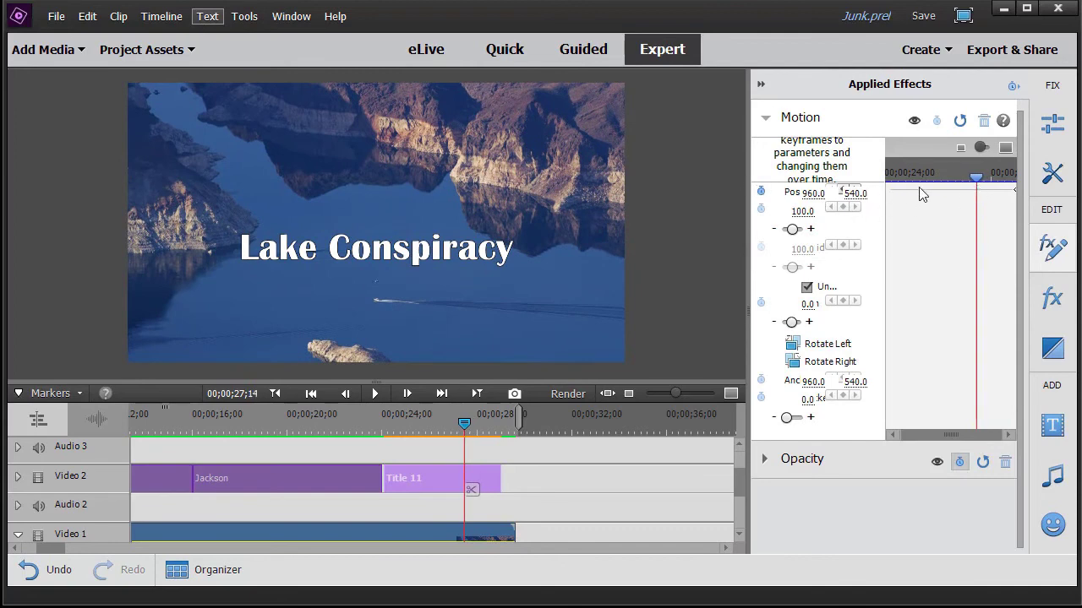
Add a Position keyframe at 27;14 and set Position Y to -192 at the clip start.
click(843, 194)
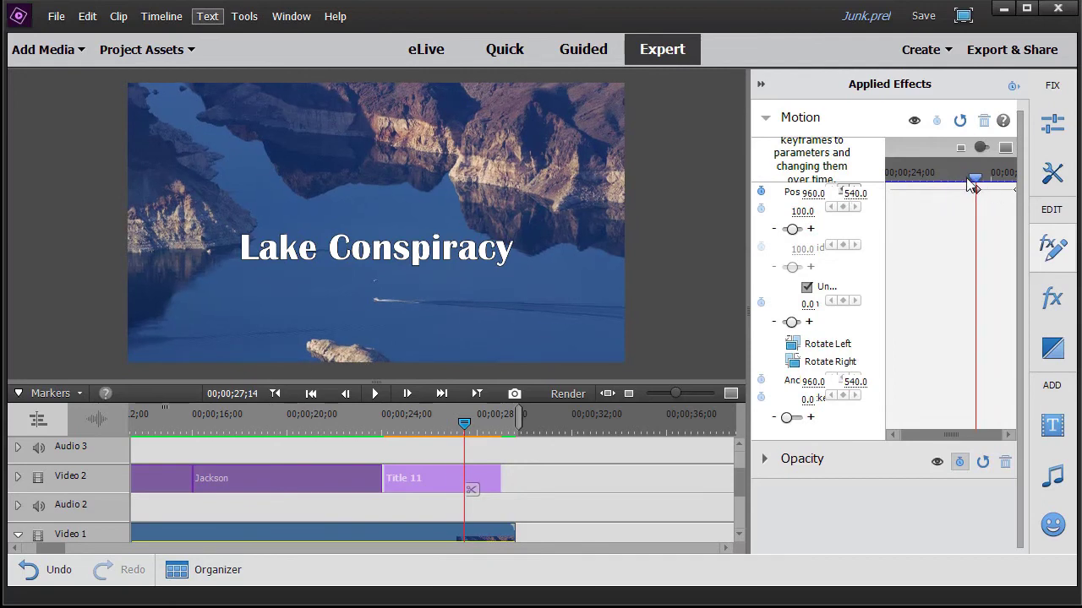
drag(972, 181, 889, 184)
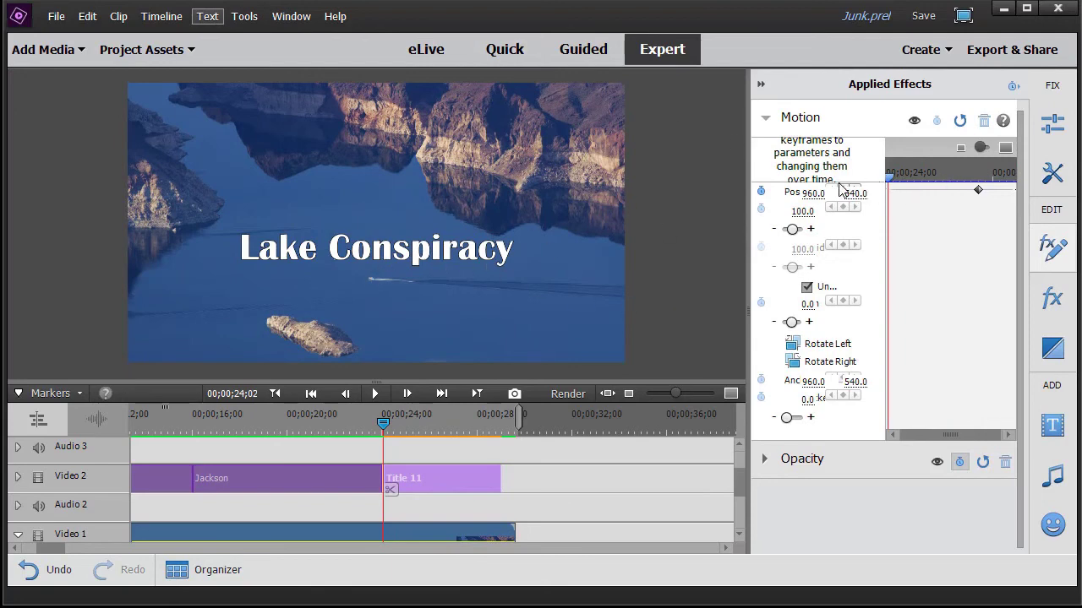
drag(745, 208, 674, 209)
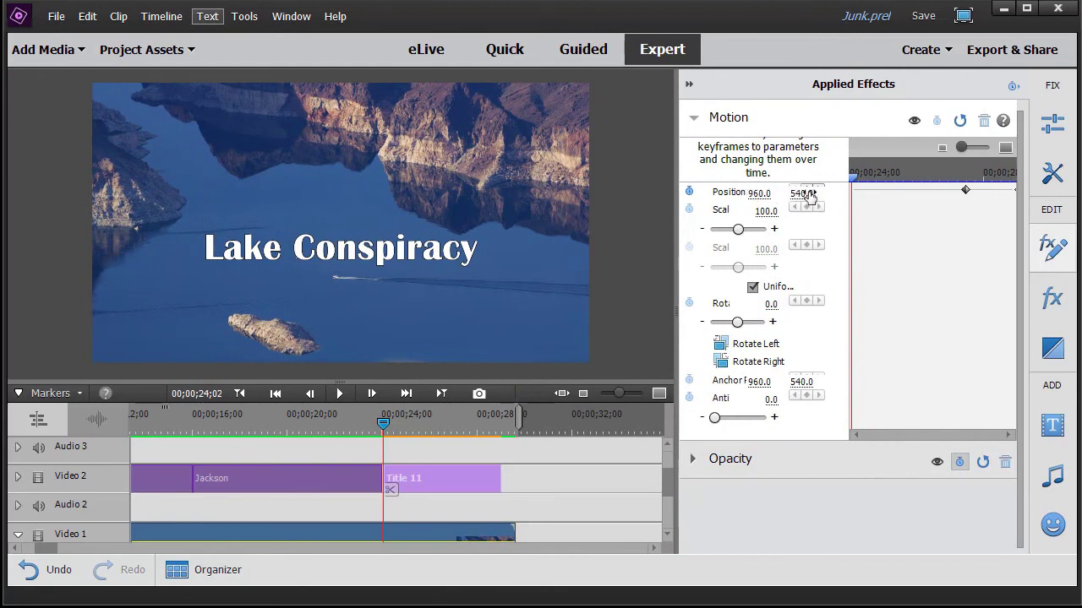
drag(808, 193, 777, 193)
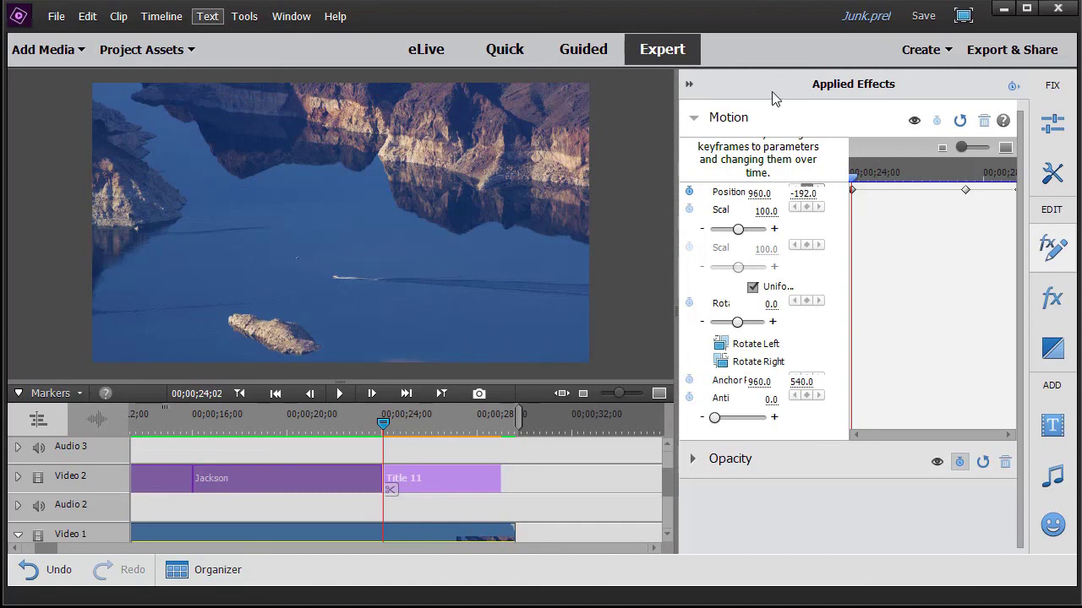
Extend the Title 11 clip's right edge to the end of the lake footage.
click(689, 85)
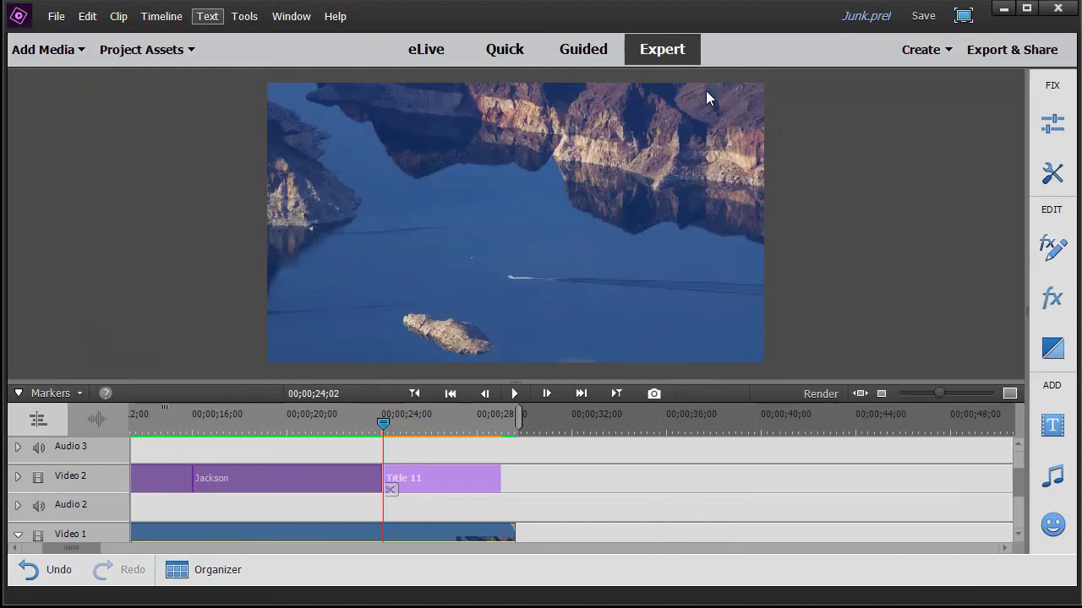
drag(383, 423, 331, 421)
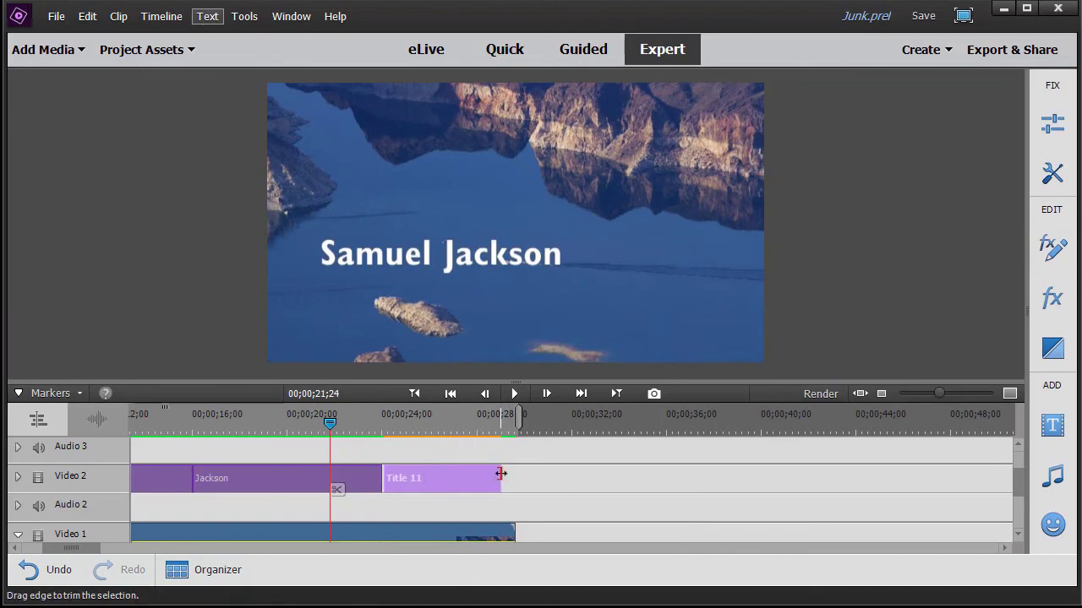
drag(502, 476, 514, 476)
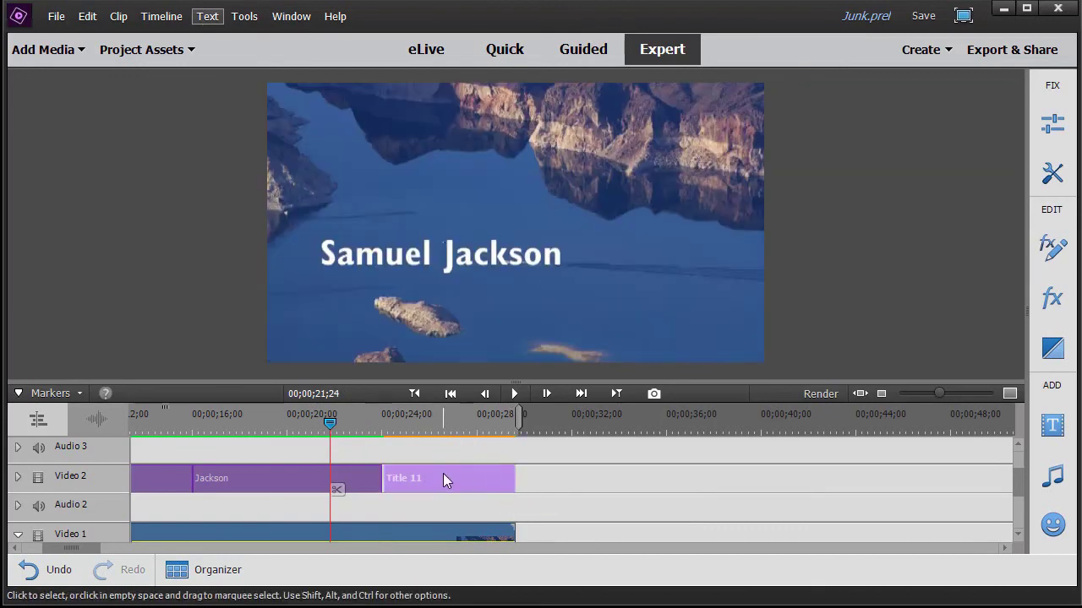
drag(437, 480, 440, 478)
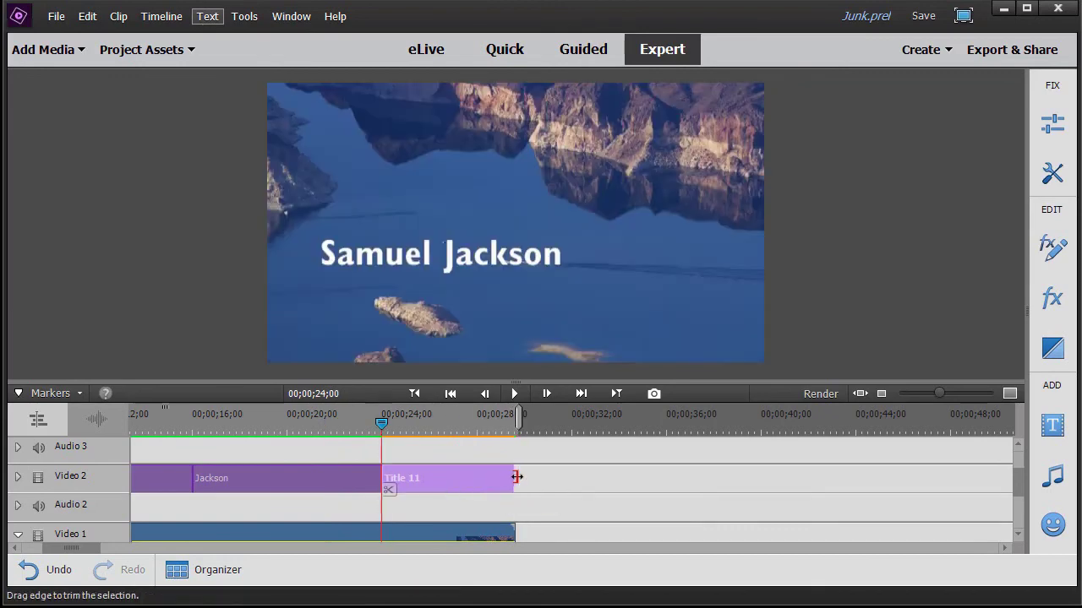
click(518, 482)
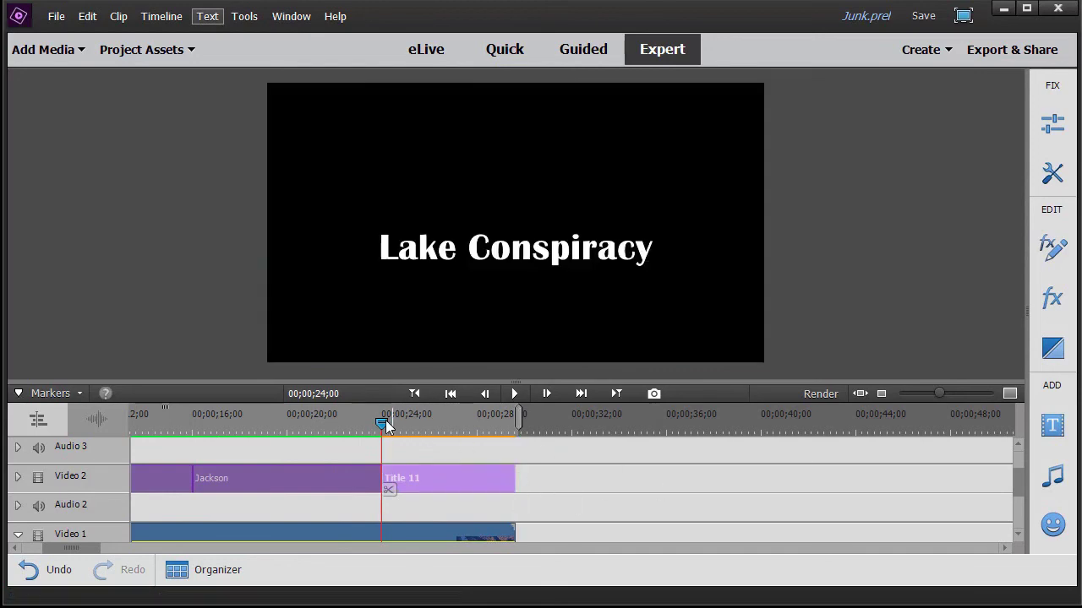
Play back from before the title to watch Lake Conspiracy drop into place.
drag(385, 420, 269, 413)
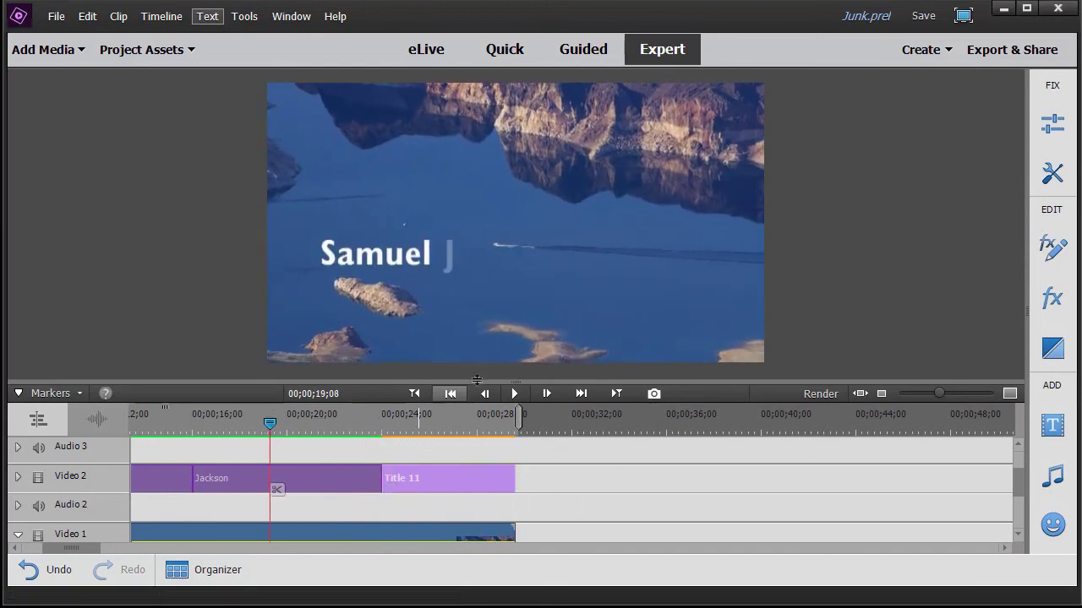
click(515, 394)
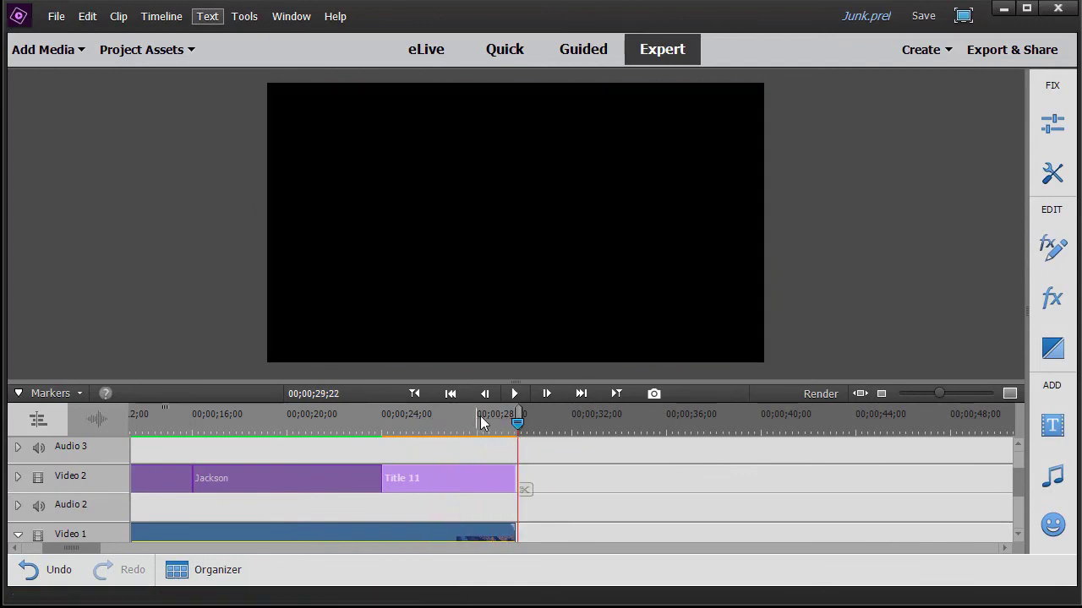
drag(517, 426, 508, 426)
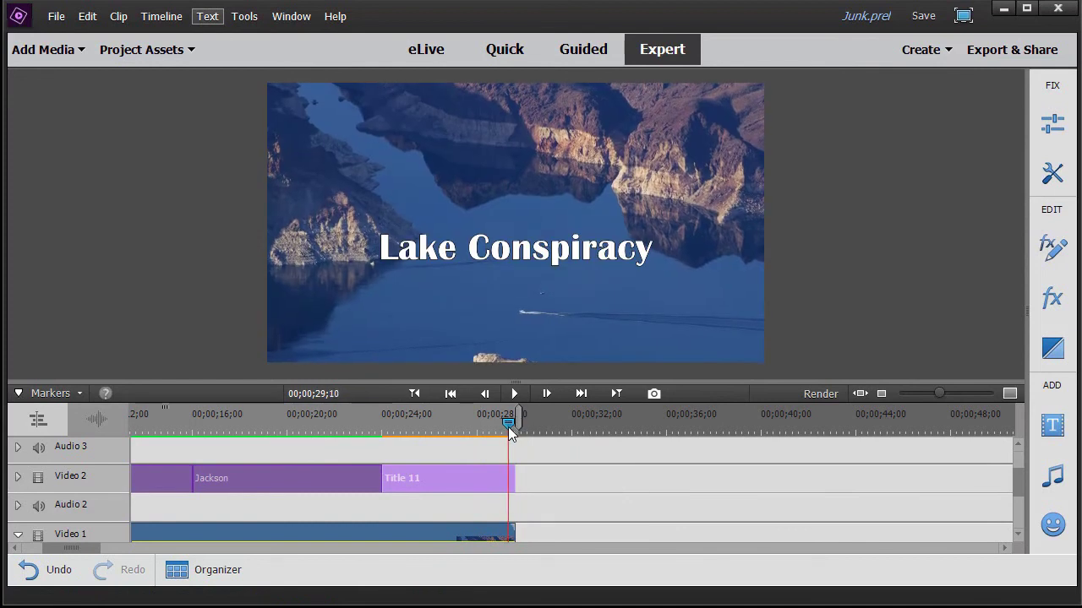